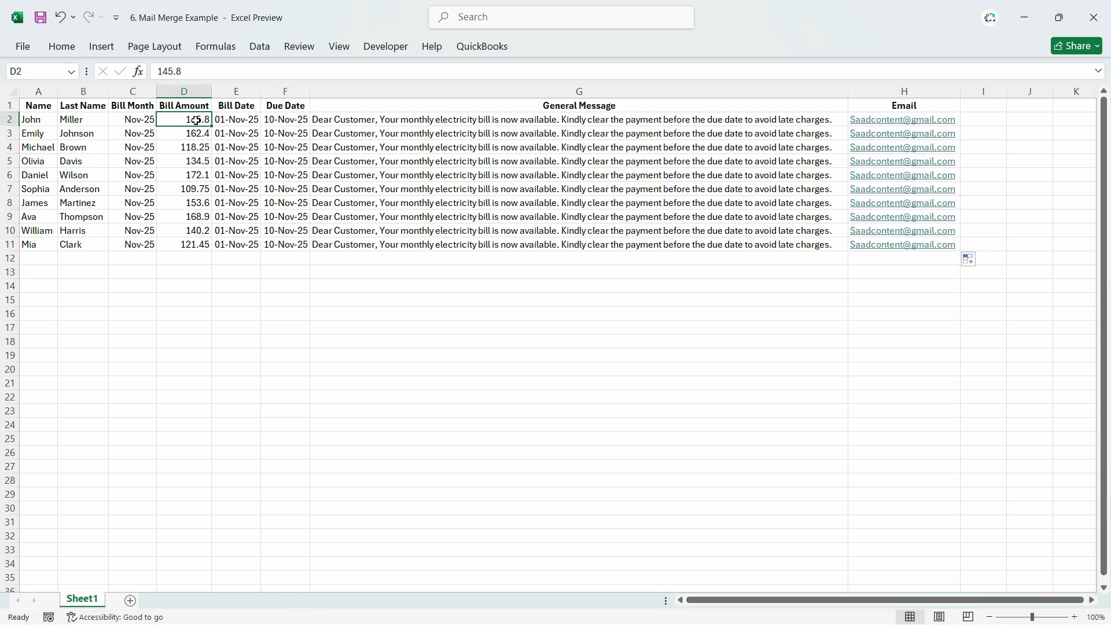
- Review the customer billing list's names, bill amounts, due dates, general messages and email column
drag(194, 119, 195, 247)
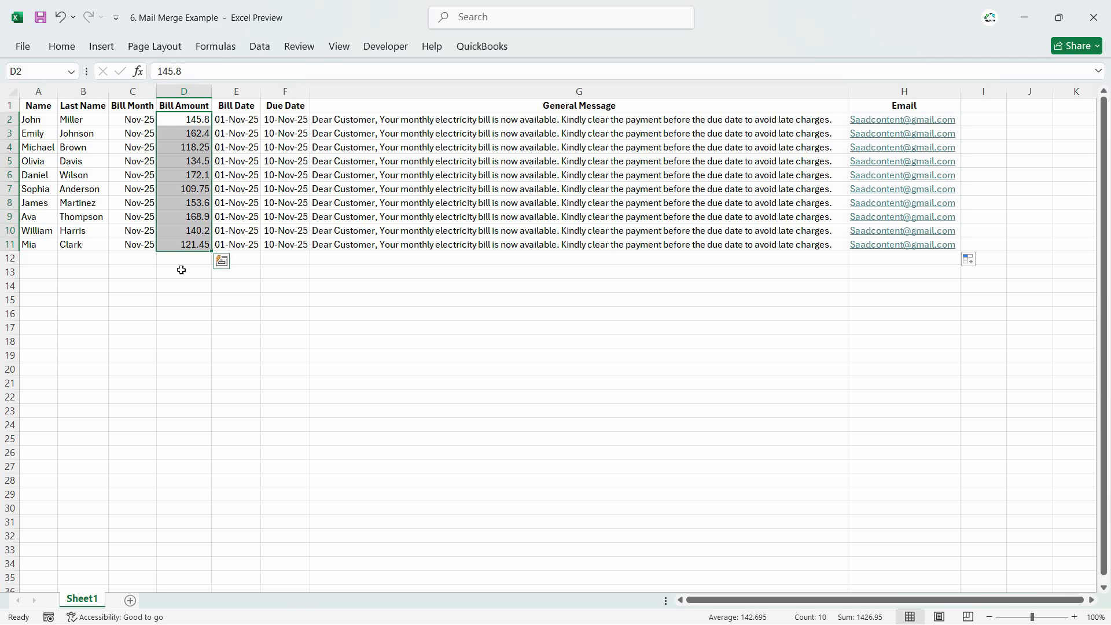
click(495, 118)
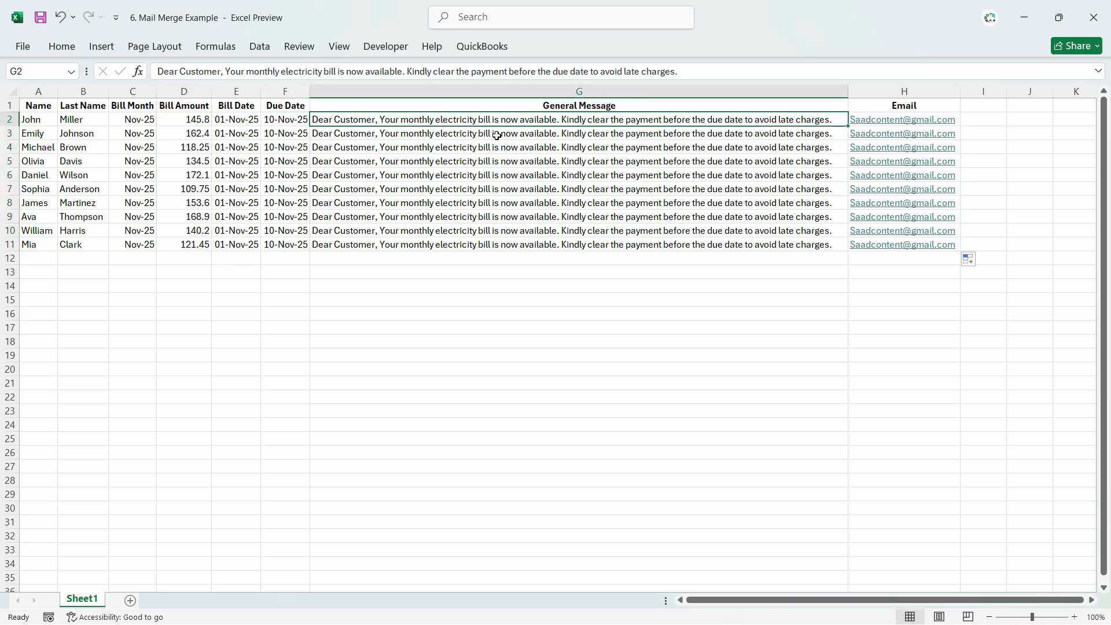
click(495, 135)
click(494, 152)
double_click(493, 120)
click(434, 231)
click(434, 231)
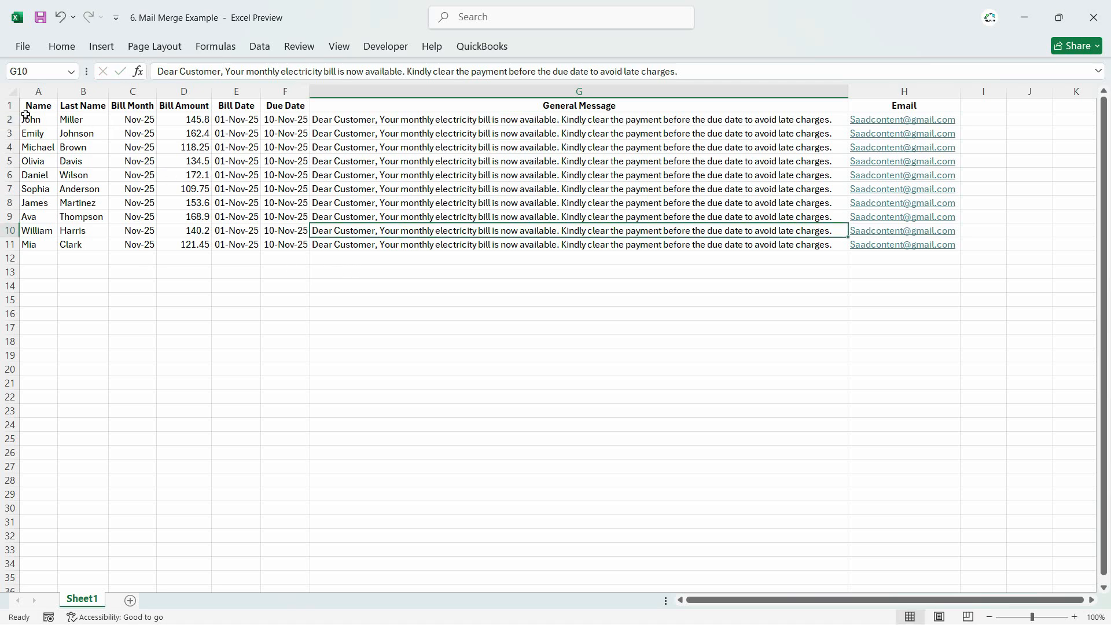
drag(27, 114, 42, 327)
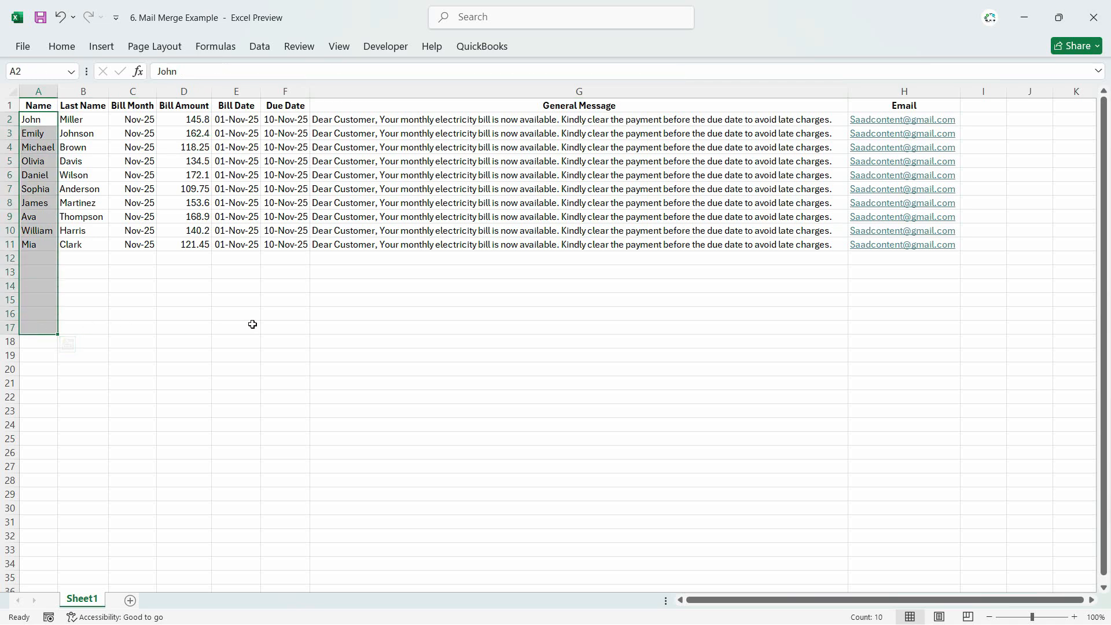
click(252, 324)
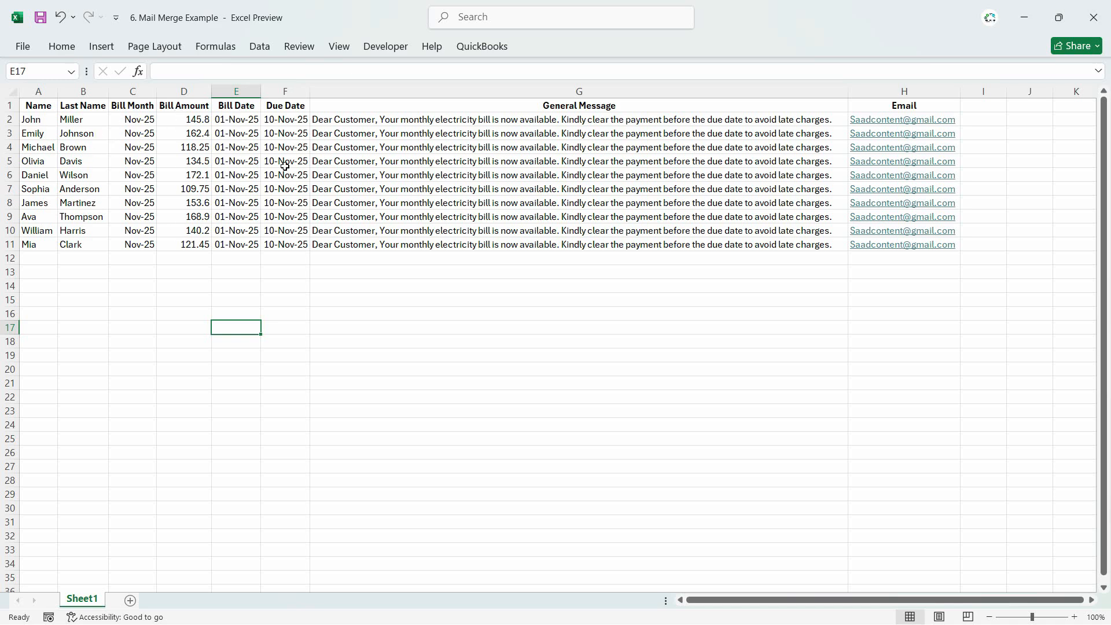
click(617, 121)
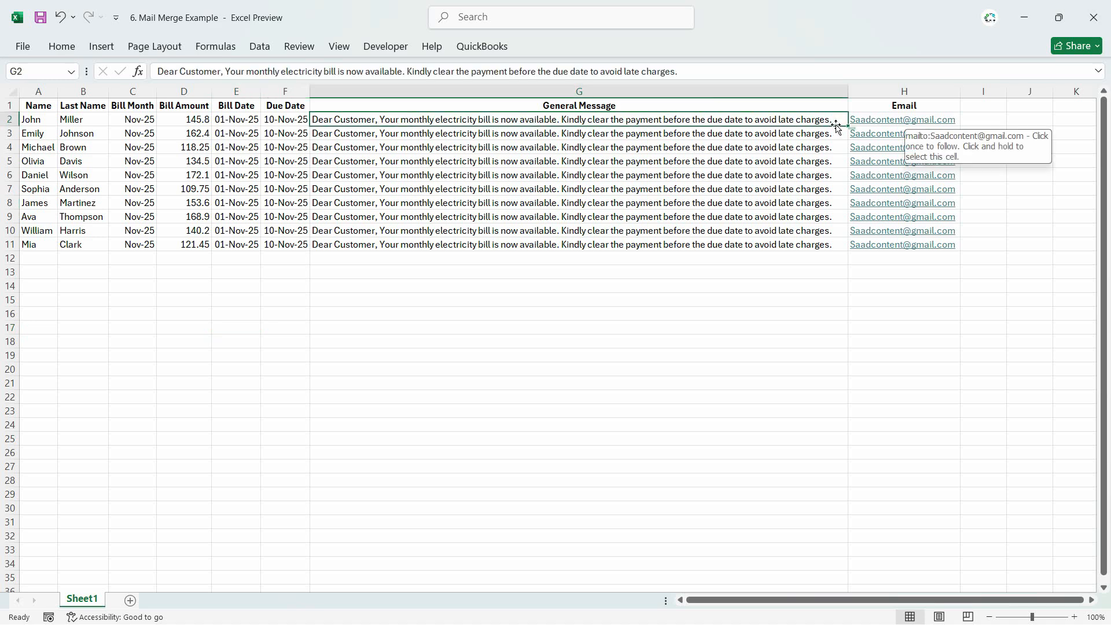
click(928, 106)
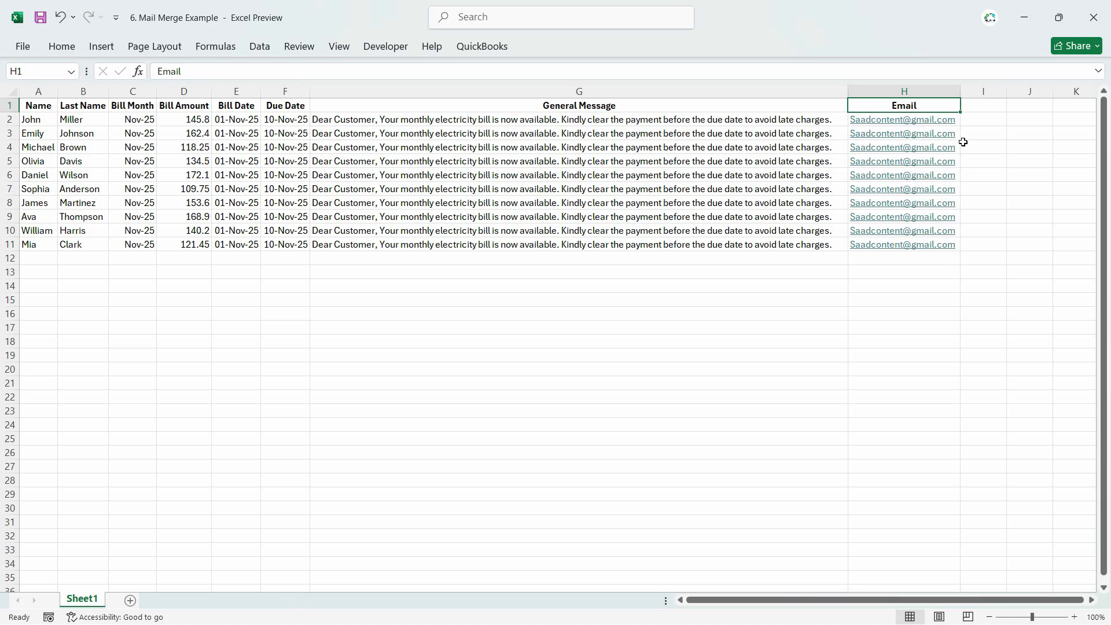
click(962, 123)
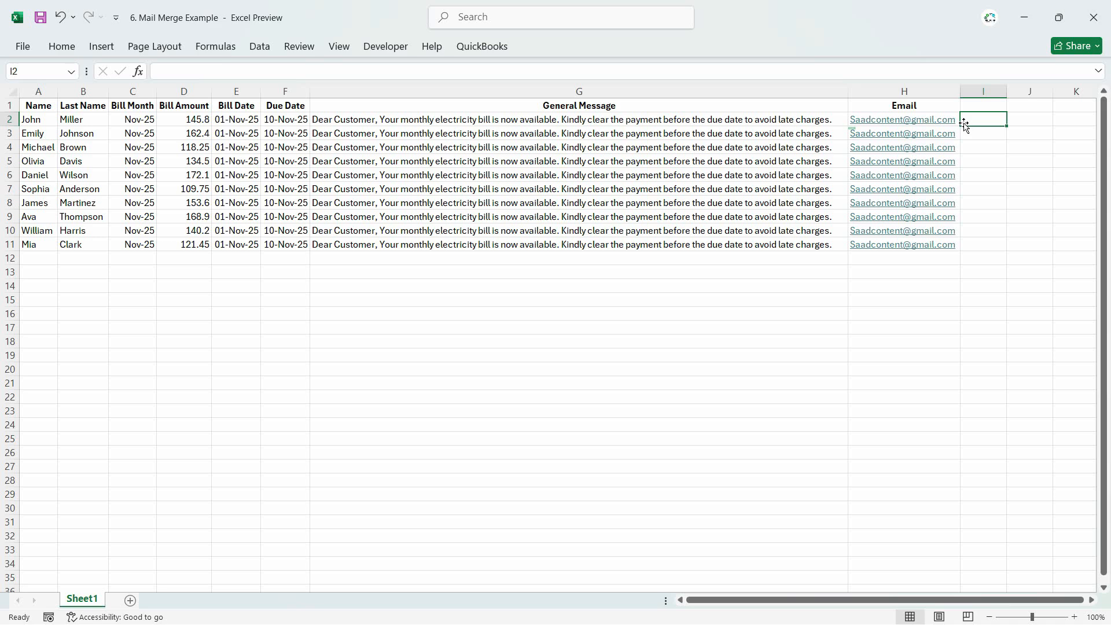
click(952, 109)
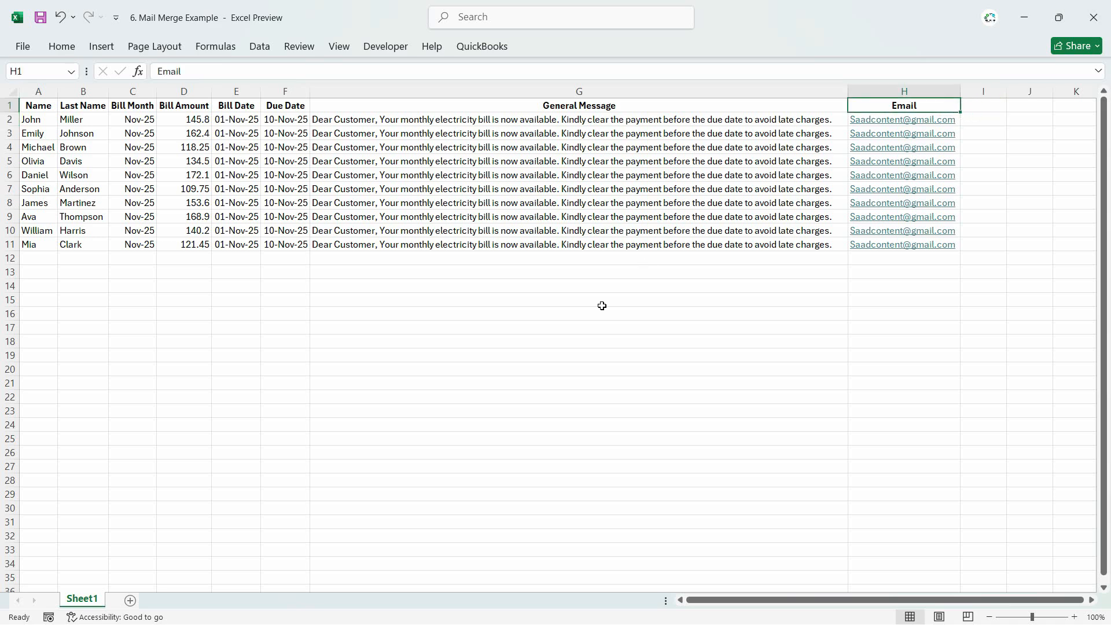
click(565, 283)
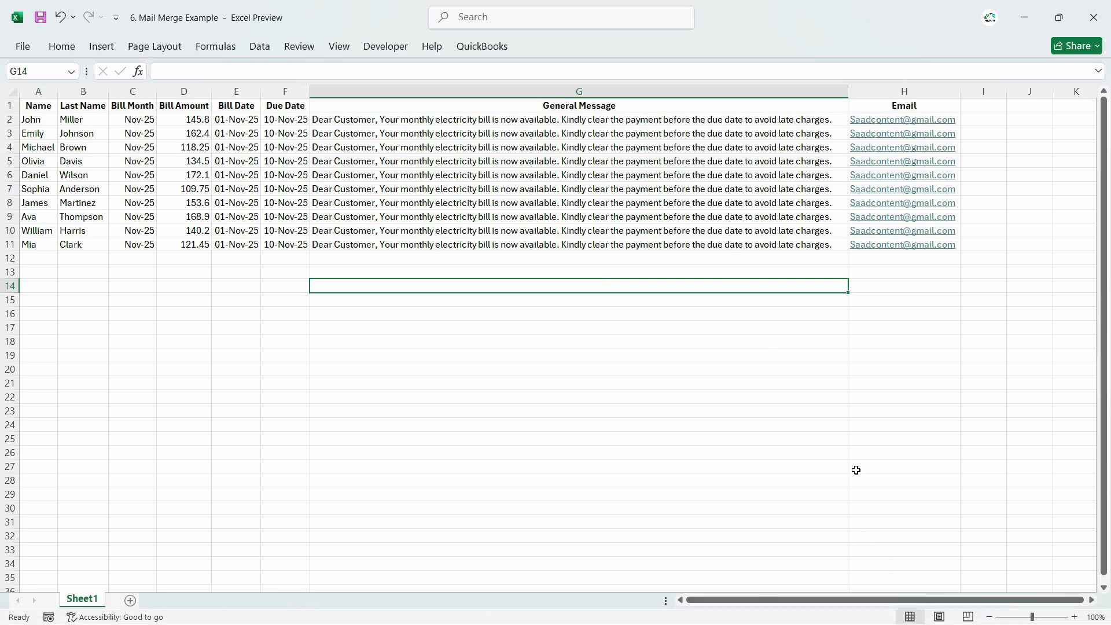
- Copy the first row's general message into the blank Word document and start a new line after "Dear Customer,"
click(620, 121)
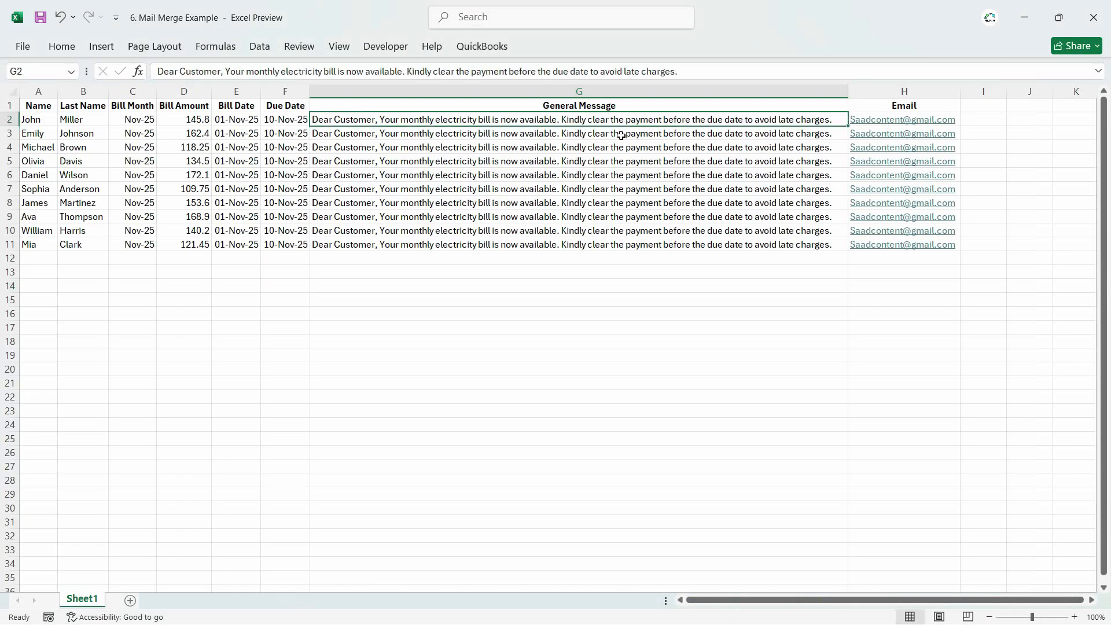
key(ctrl+c)
key(alt+Tab)
key(ctrl+v)
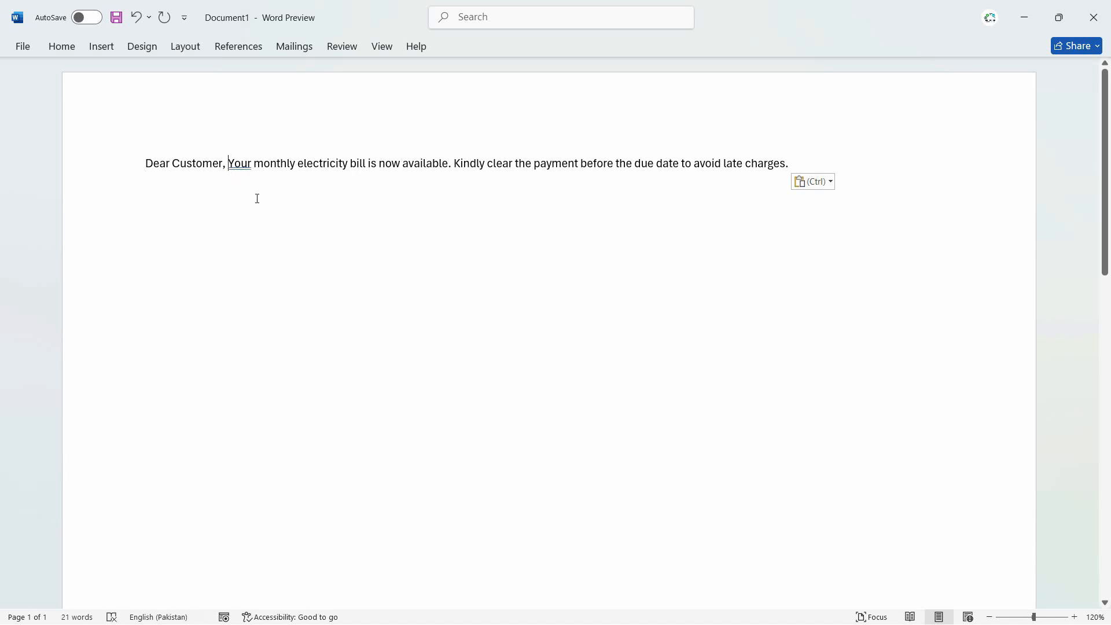
key(BackSpace)
key(Return)
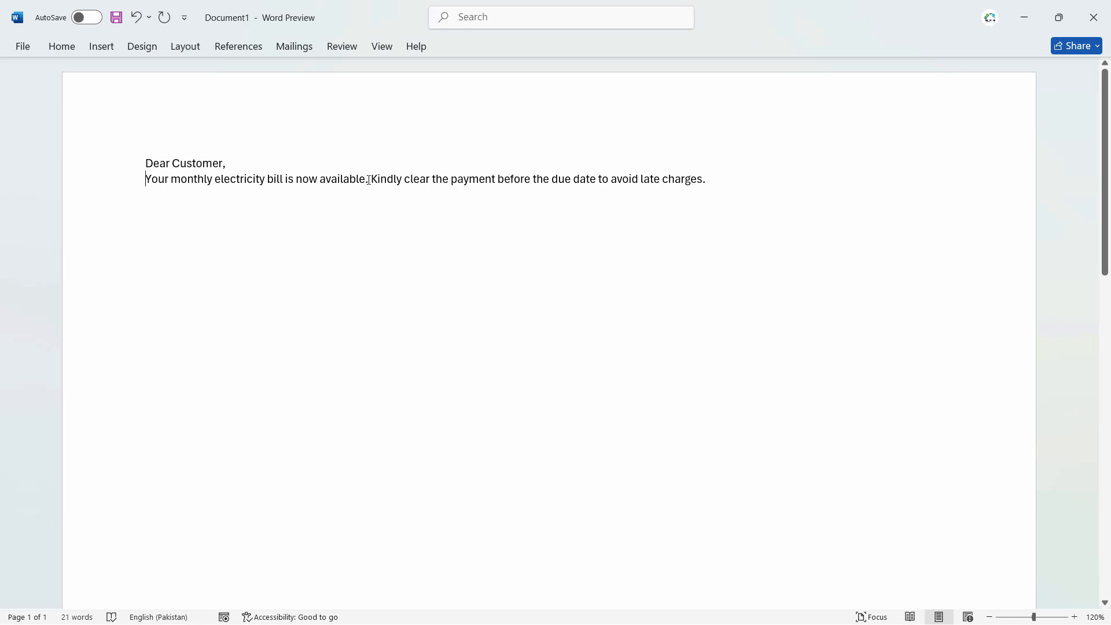
- Insert the text "The Total Due Amount is" between "now available." and "Kindly clear the payment"
text(The Tt)
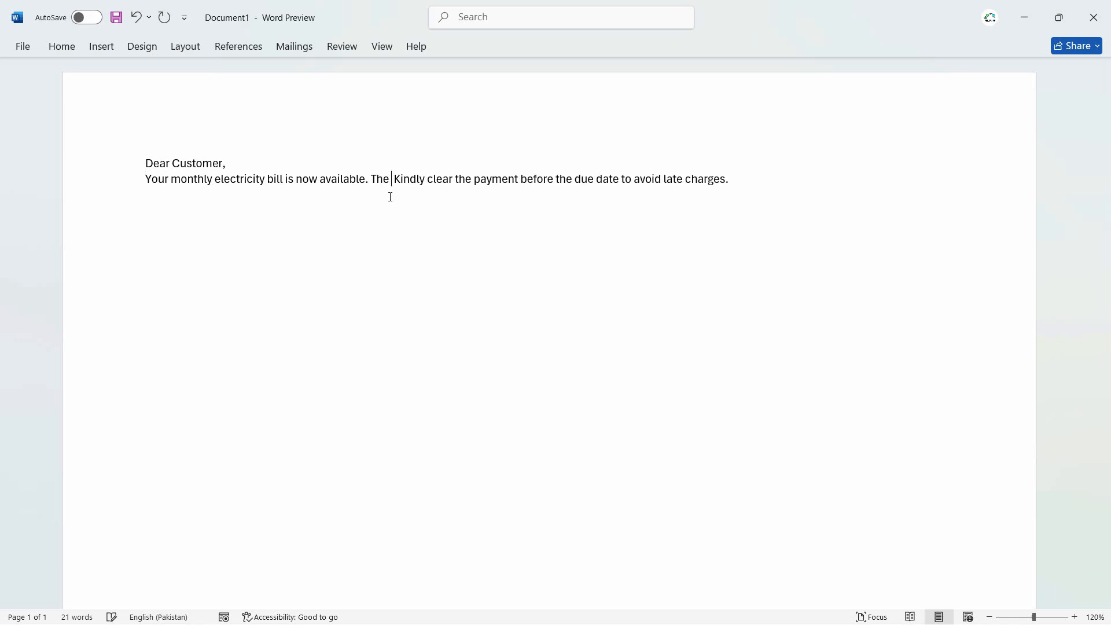
key(BackSpace)
text(otal Due )
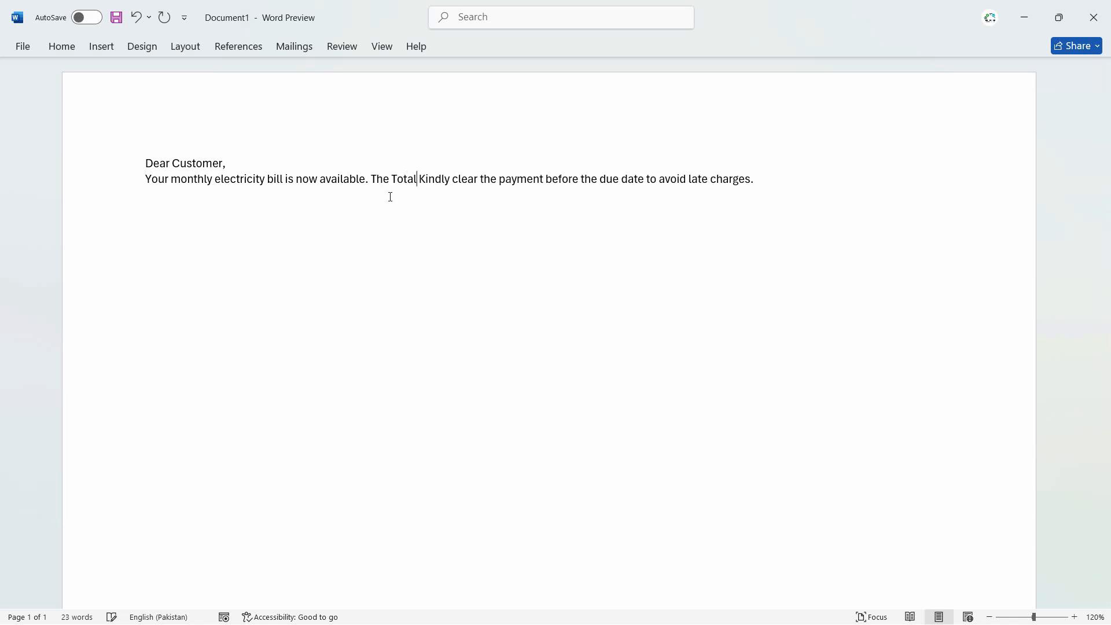
text(Wm)
key(BackSpace)
text(Amo)
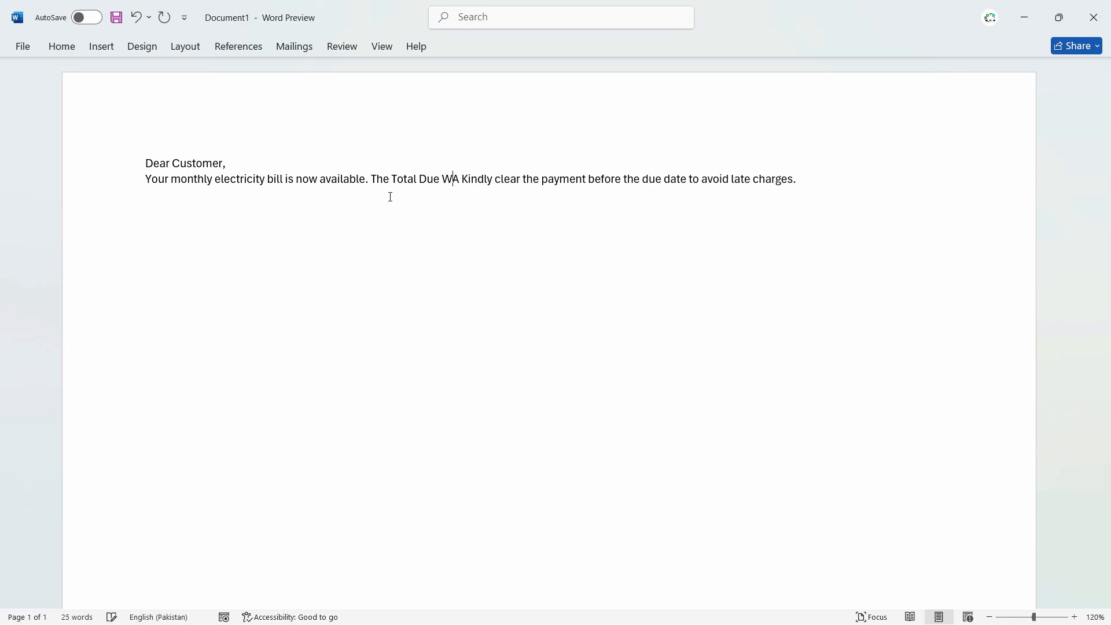
key(BackSpace)
key(BackSpace)
key(BackSpace)
key(BackSpace)
key(BackSpace)
text(Amount i)
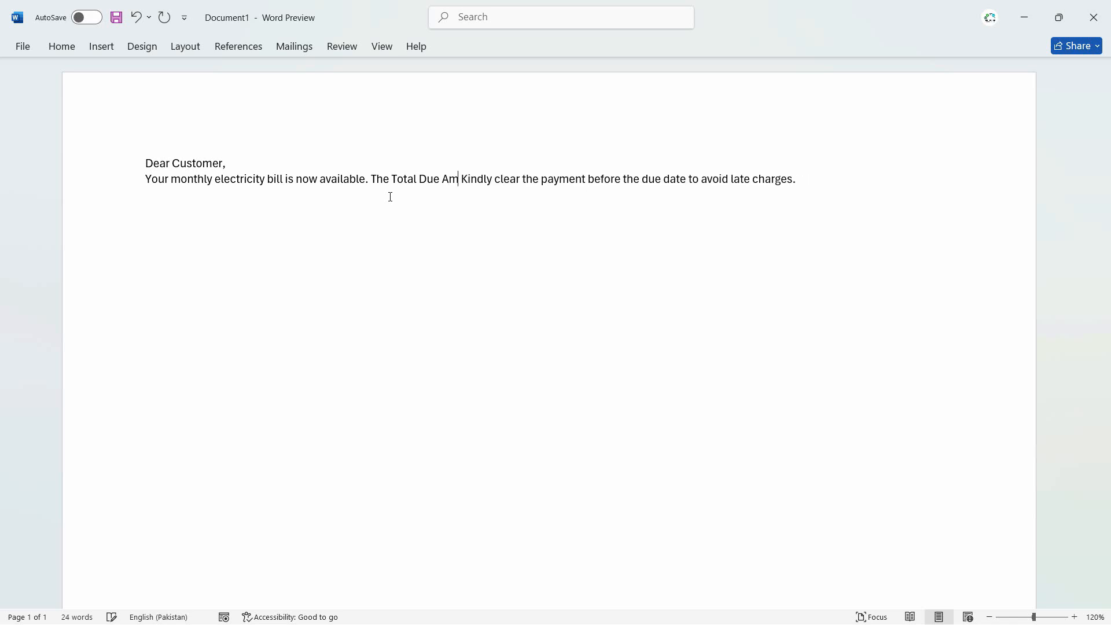
text(s)
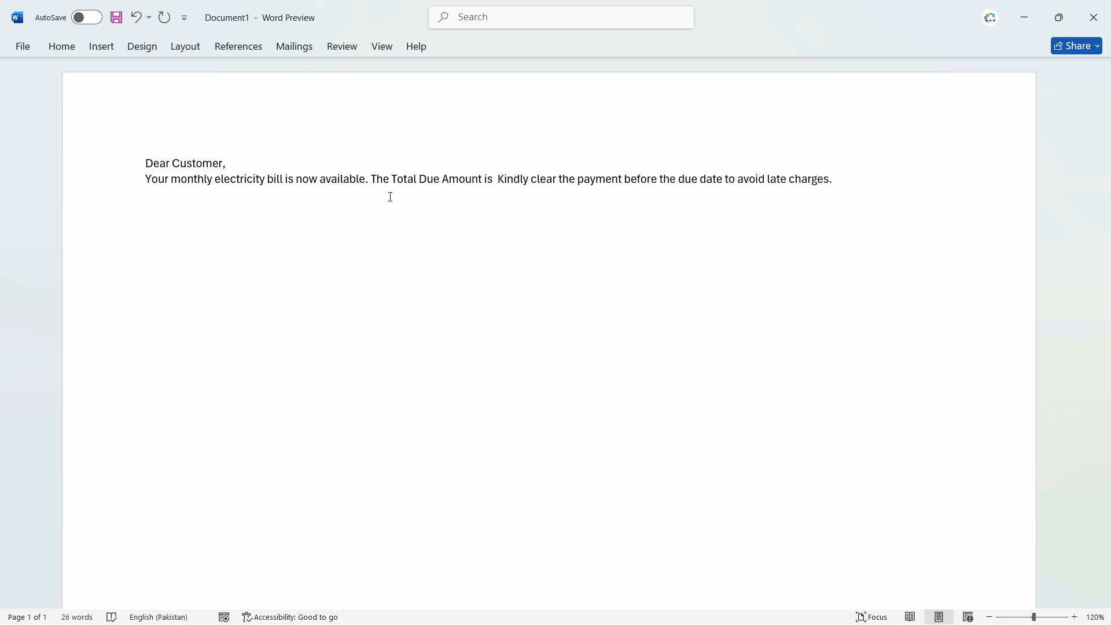
- Add a comma directly before "Kindly", leaving a gap after "The Total Due Amount is"
click(390, 197)
text(,)
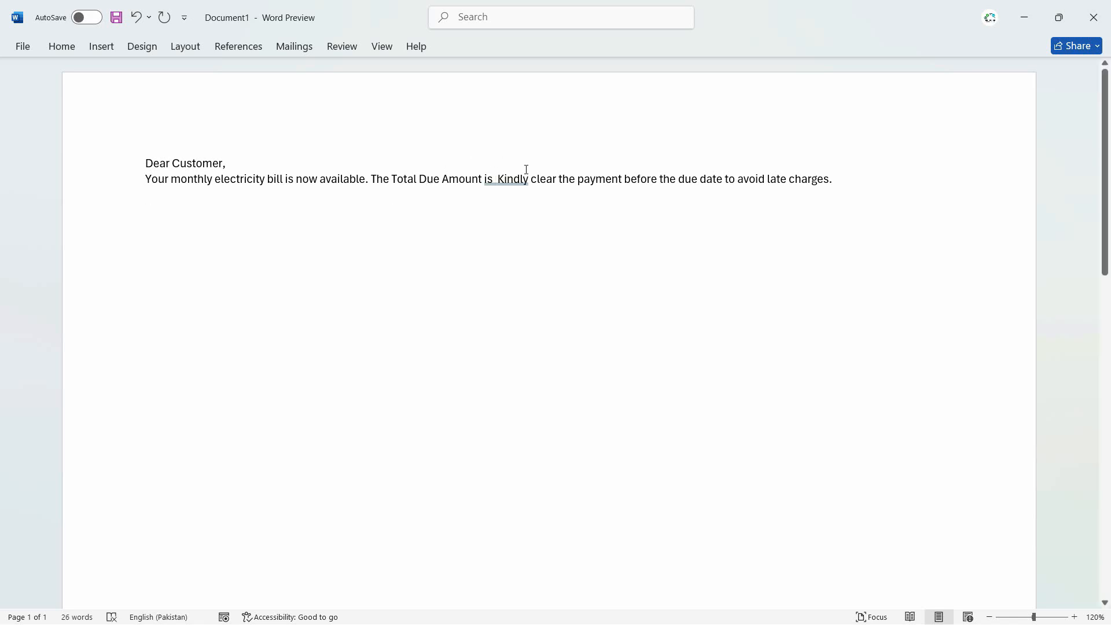
click(501, 179)
text(,)
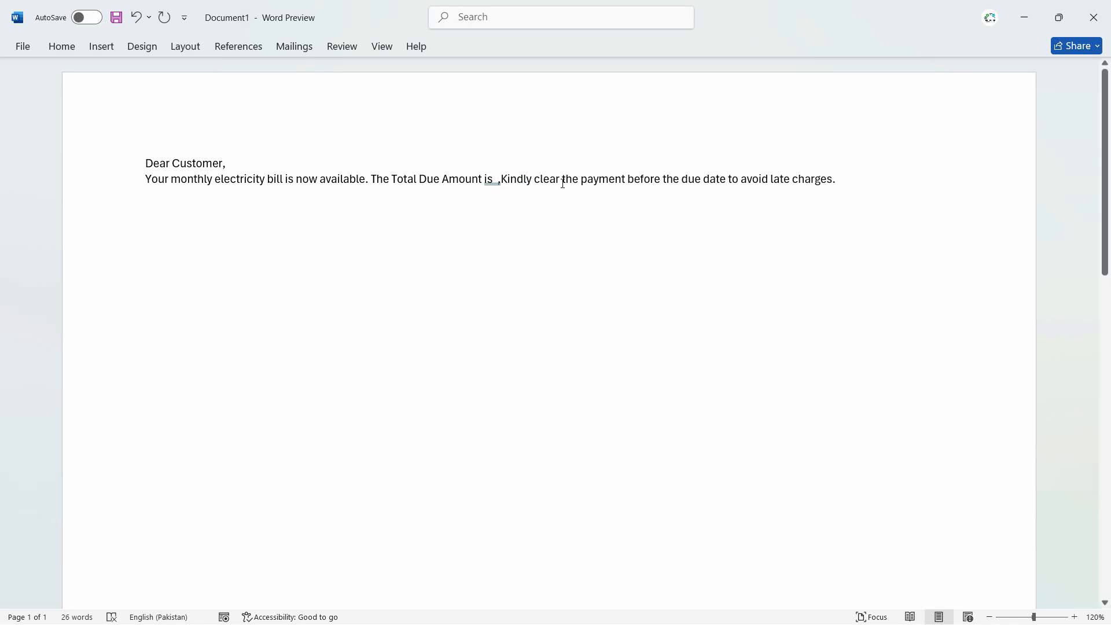
- Delete "due date" after "payment before the" and remove "Customer" from the greeting
click(727, 179)
key(BackSpace)
key(BackSpace)
key(BackSpace)
key(BackSpace)
key(BackSpace)
key(BackSpace)
key(BackSpace)
key(BackSpace)
key(BackSpace)
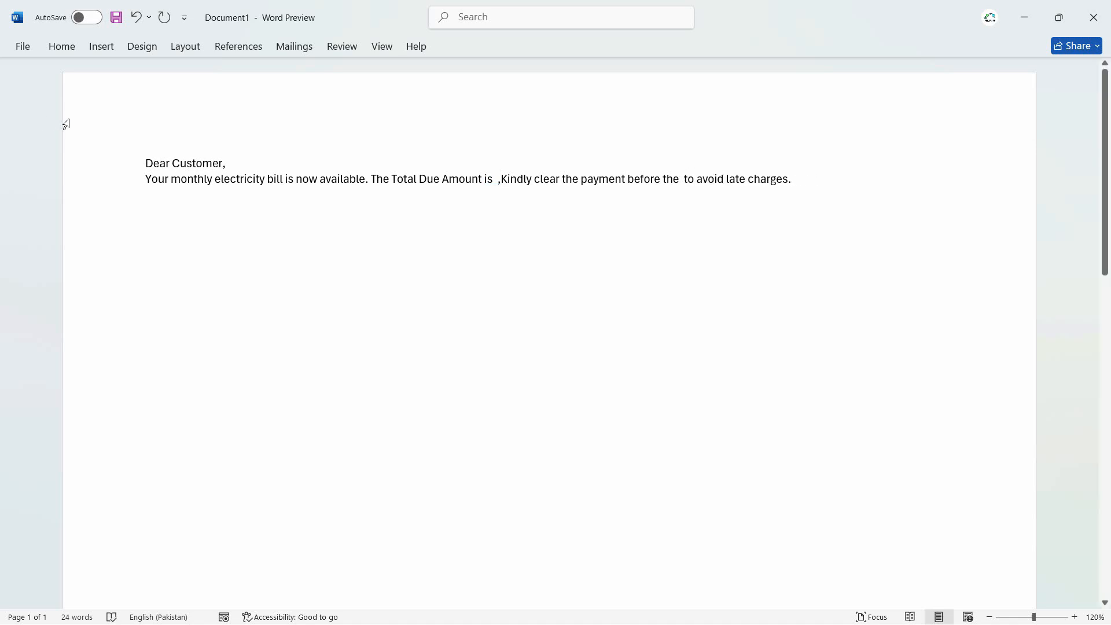
drag(210, 163, 172, 163)
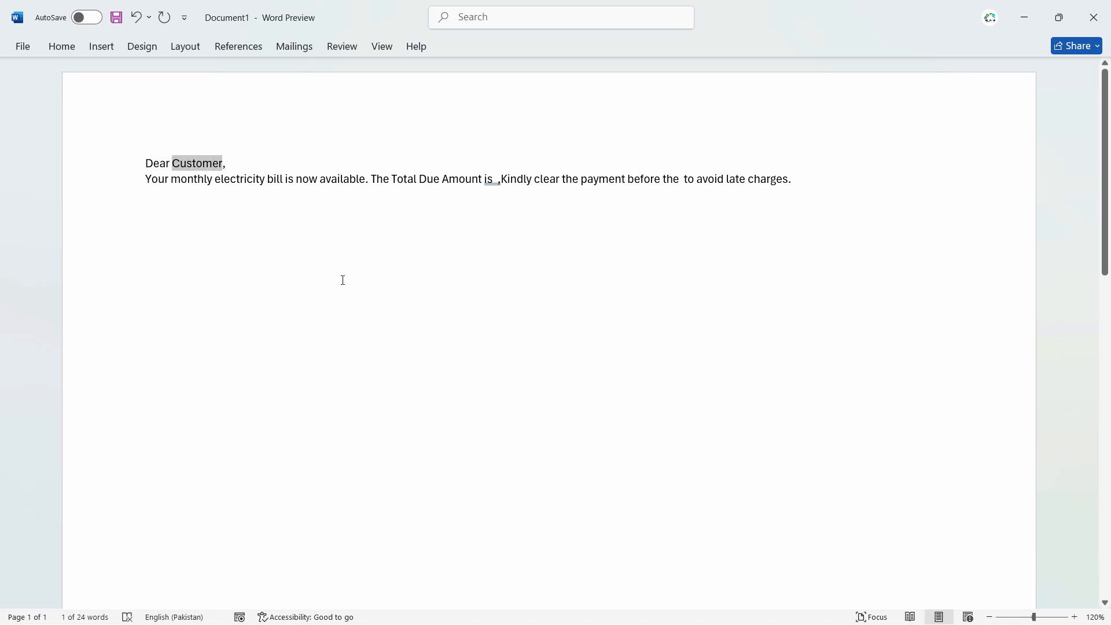
key(BackSpace)
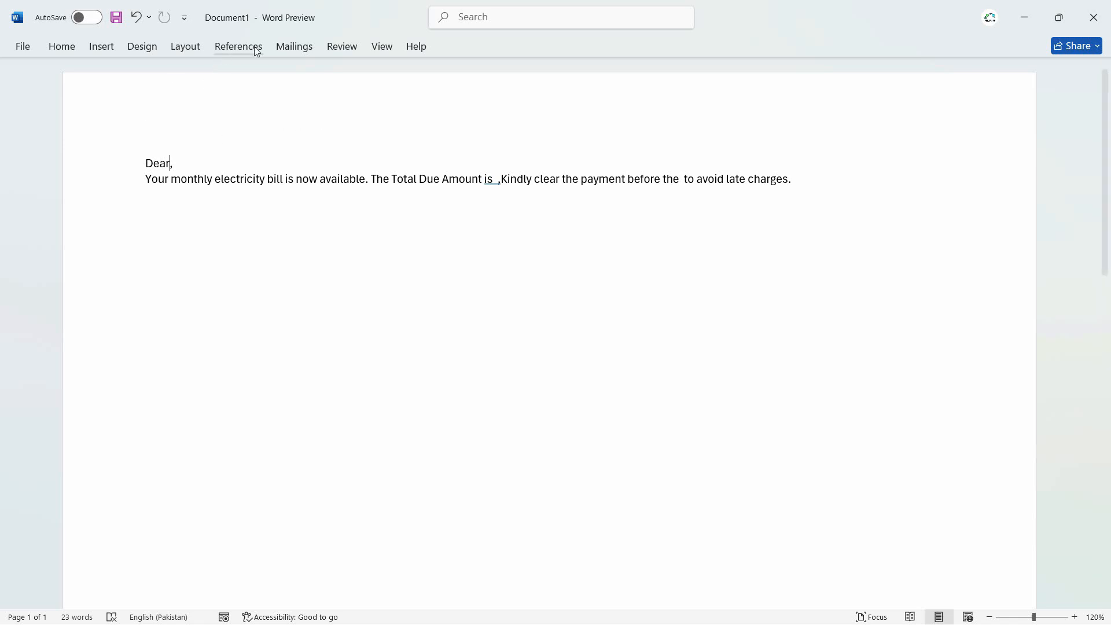
- Connect the existing billing workbook as the mail merge recipient list, using the Sheet1$ table with its first row as column headers
click(303, 48)
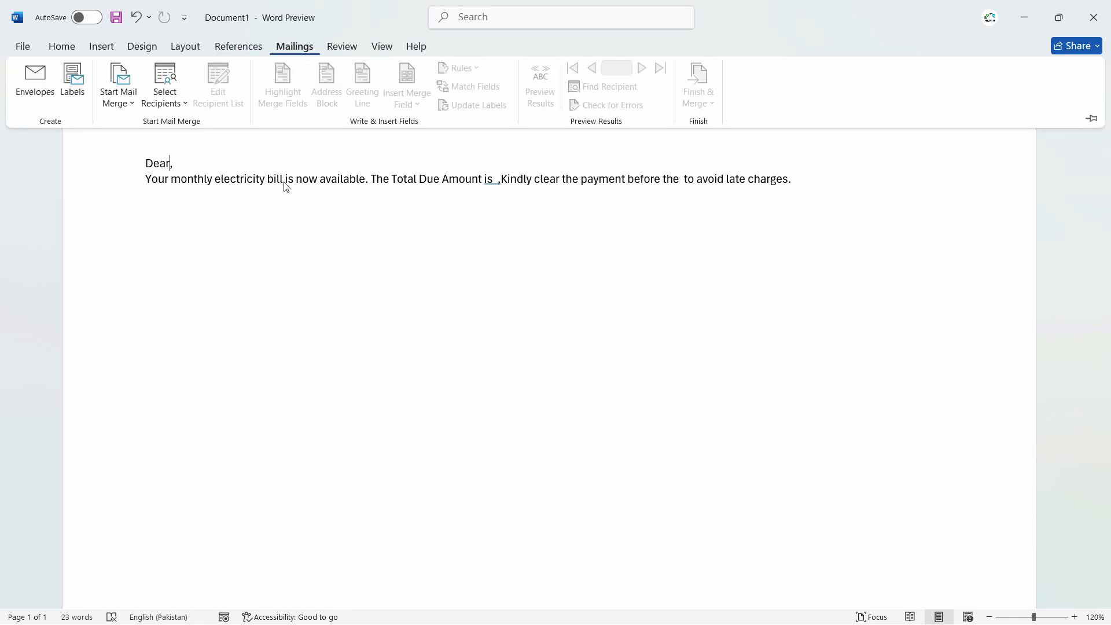
click(165, 93)
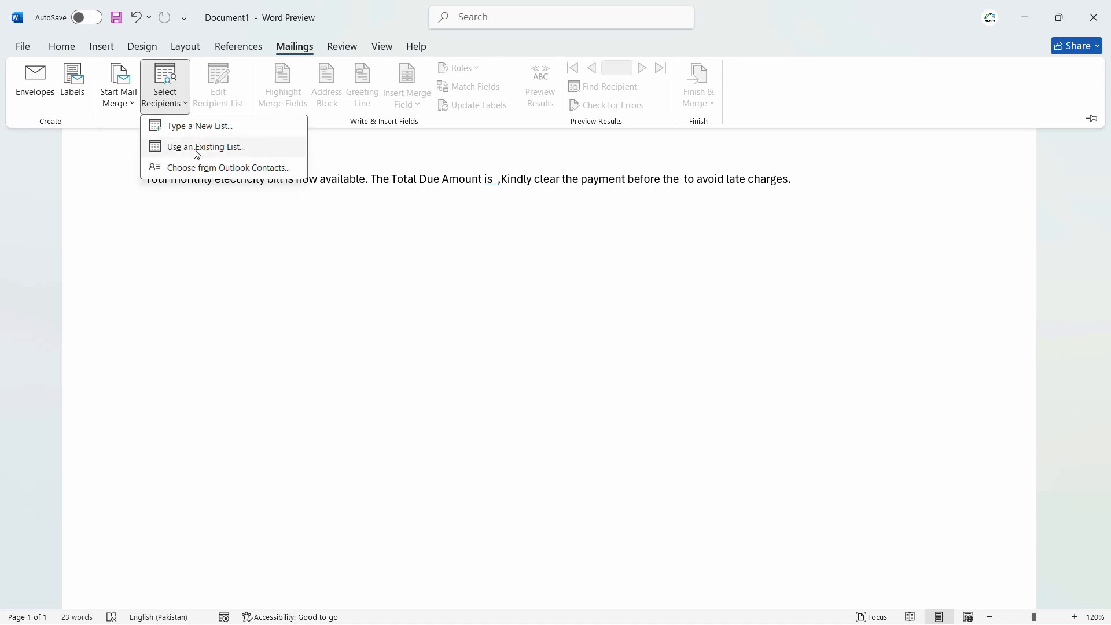
click(197, 148)
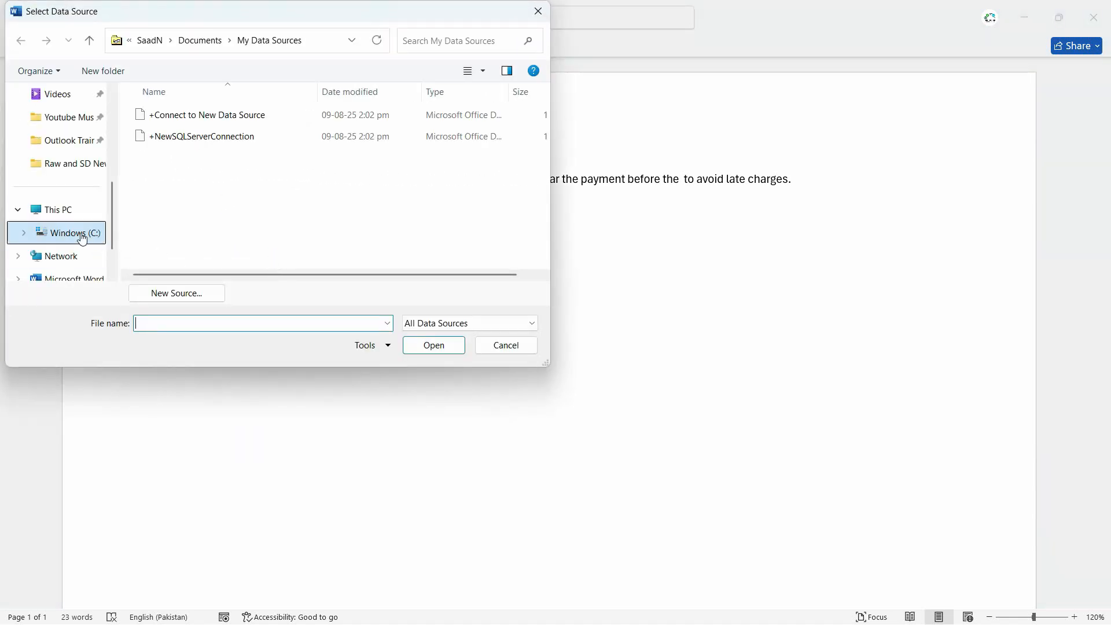
click(69, 142)
click(451, 347)
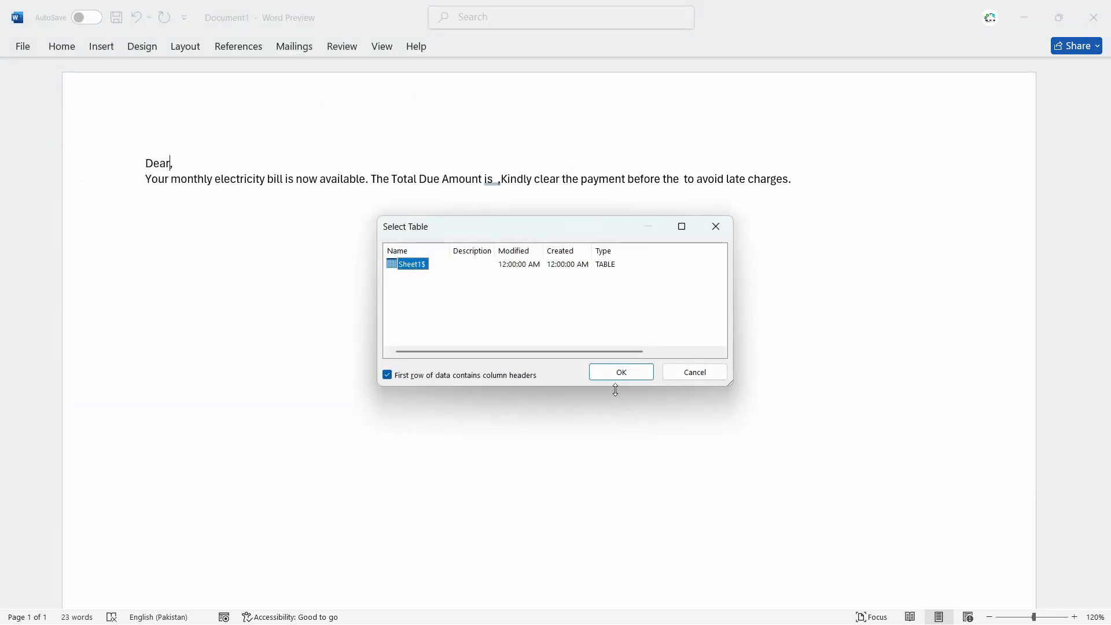
click(618, 373)
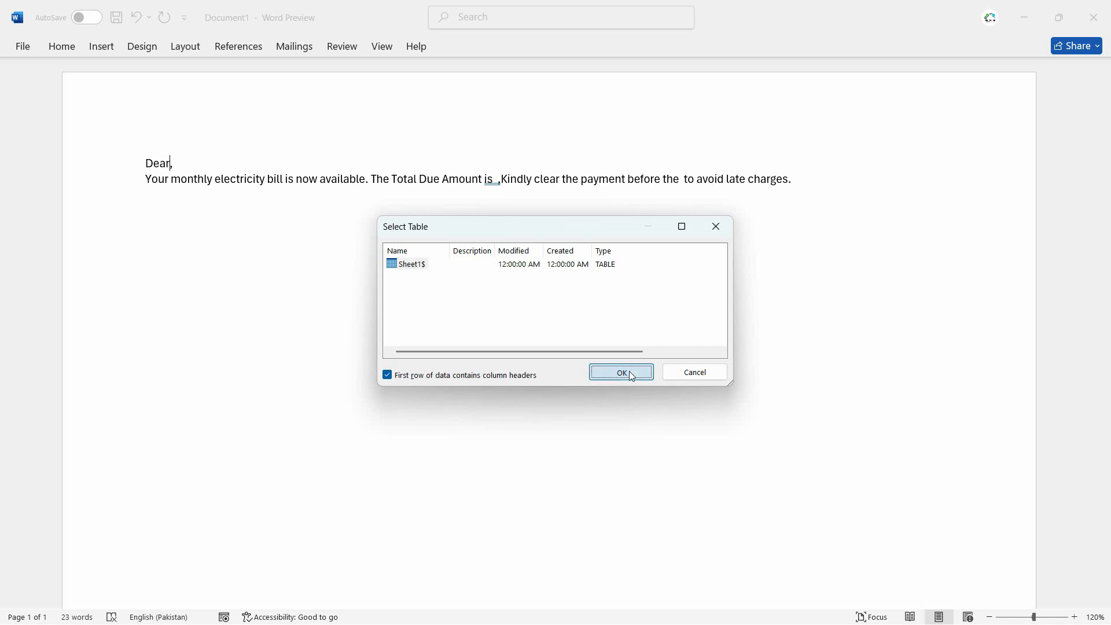
- Keep the mail merge commands permanently displayed and insert the Name merge field between "Dear" and the comma
click(293, 51)
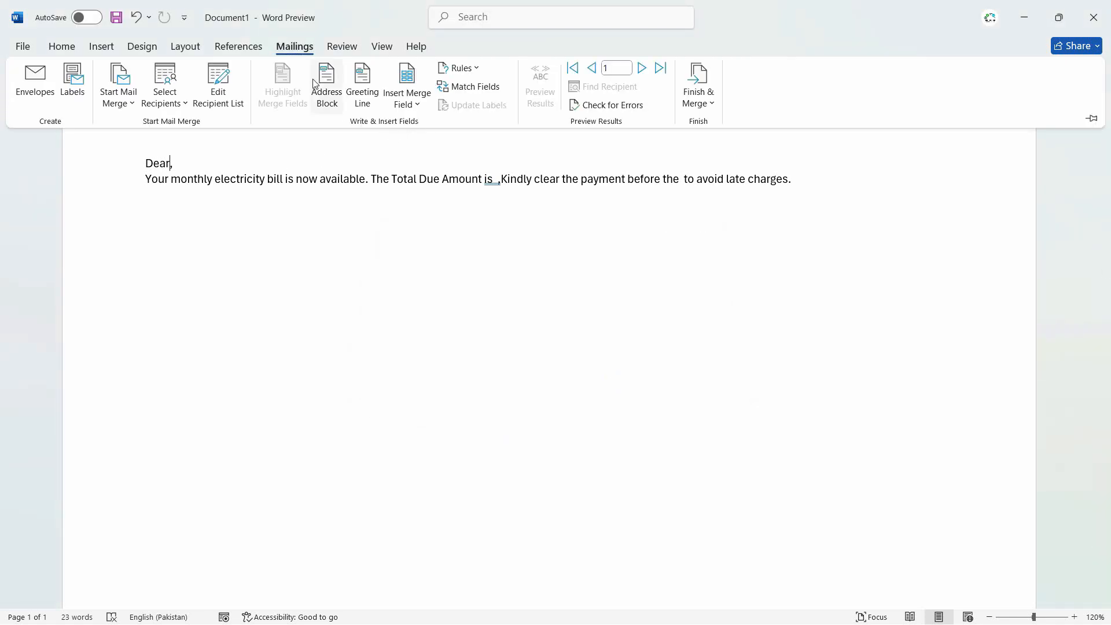
click(1093, 121)
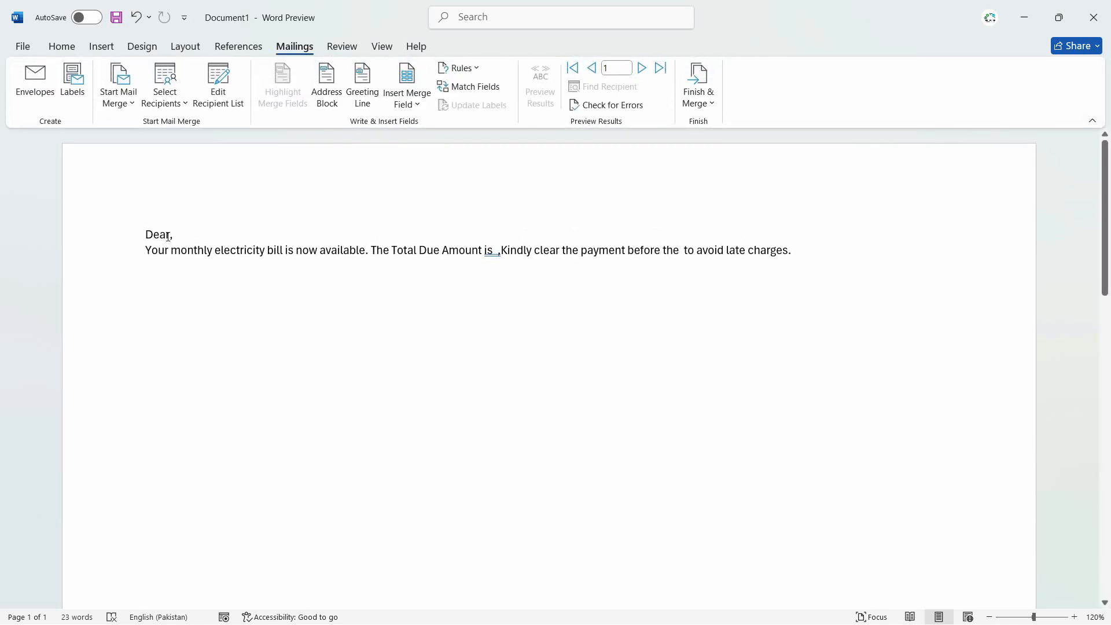
click(170, 237)
click(418, 106)
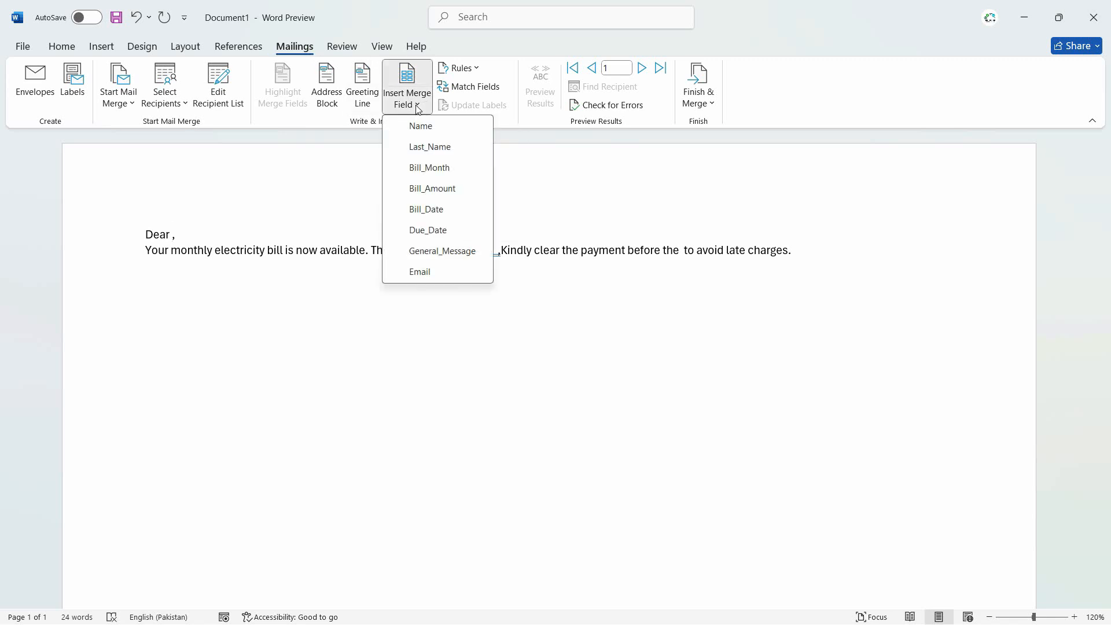
click(436, 130)
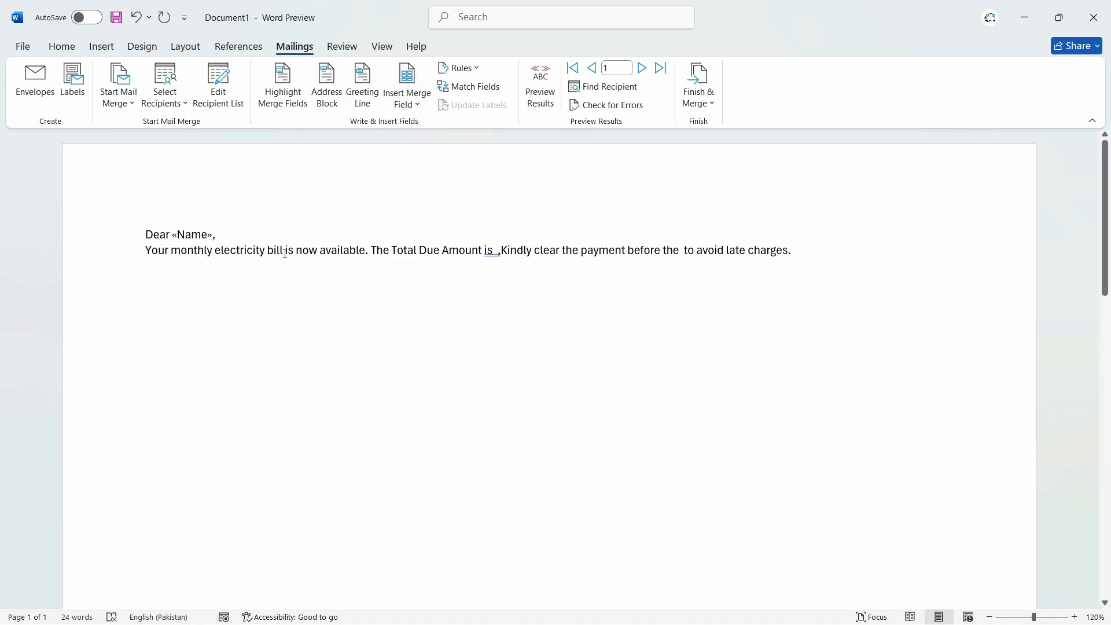
- Insert the Bill_Amount merge field after "Your monthly electricity bill", separated by a space
click(407, 101)
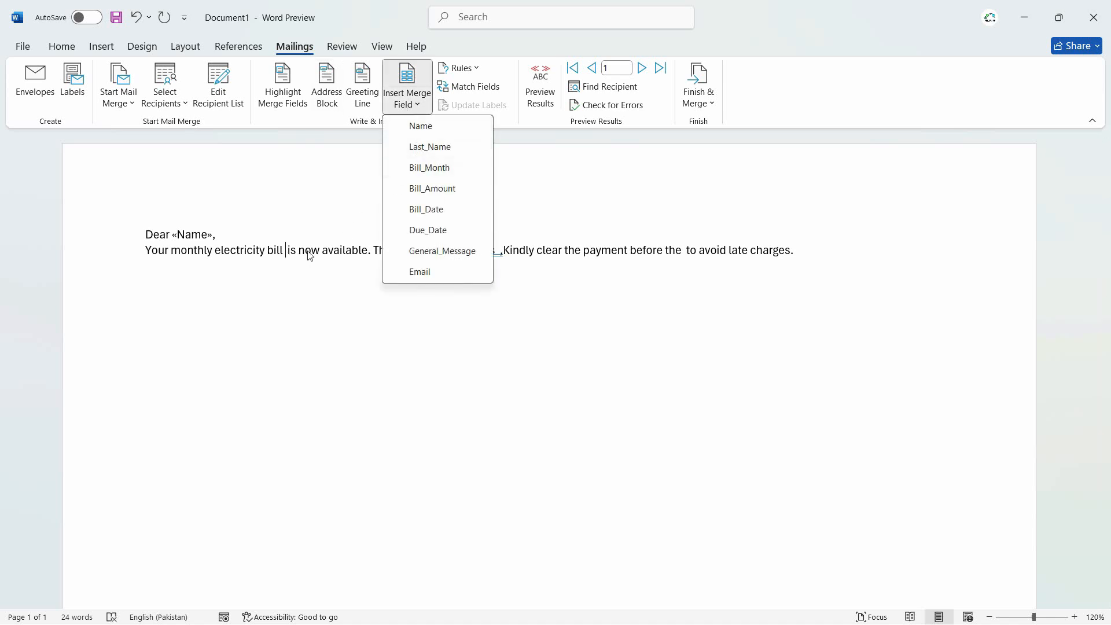
click(432, 188)
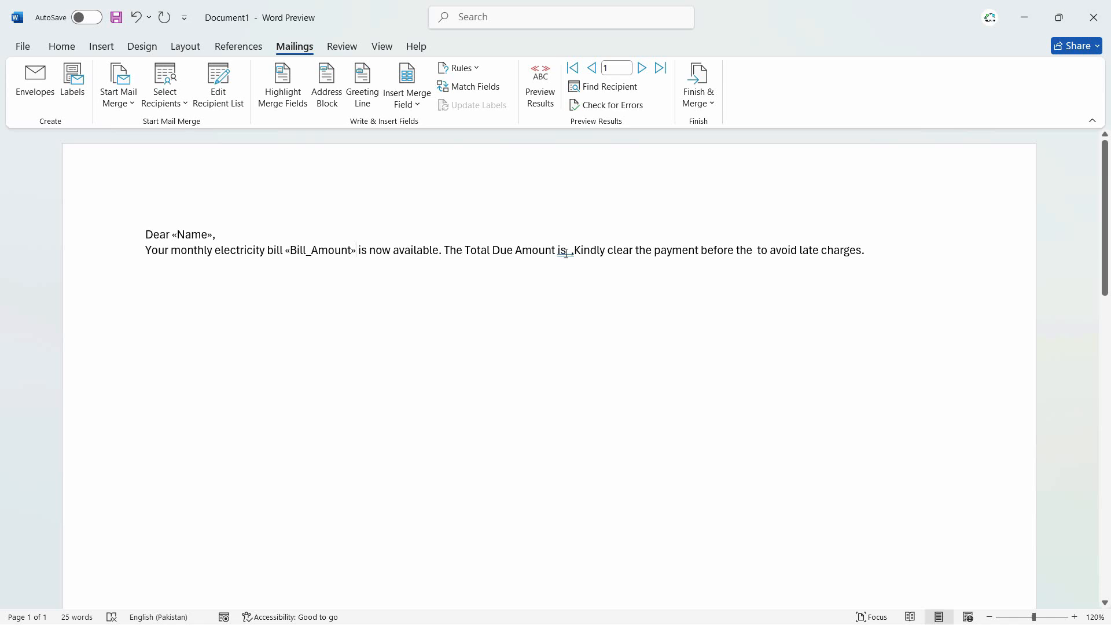
- Delete "The Total Due Amount is" and its trailing comma so "Kindly clear the payment" directly follows the first sentence
key(ctrl+shift+Left)
key(ctrl+shift+Left)
key(ctrl+shift+Left)
key(ctrl+shift+Left)
key(ctrl+shift+Left)
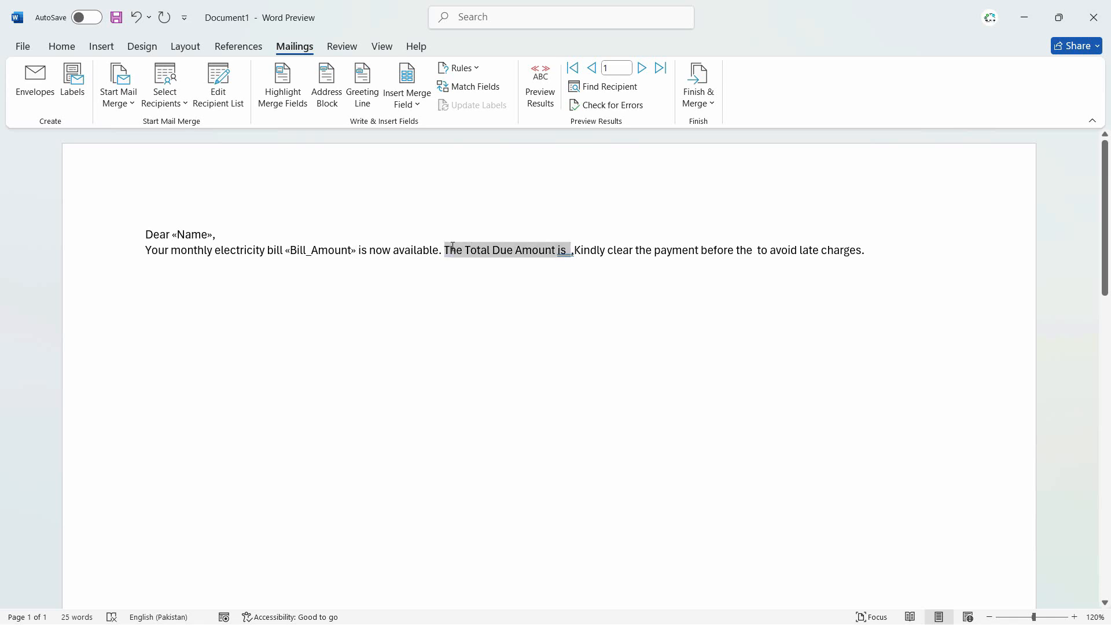
key(BackSpace)
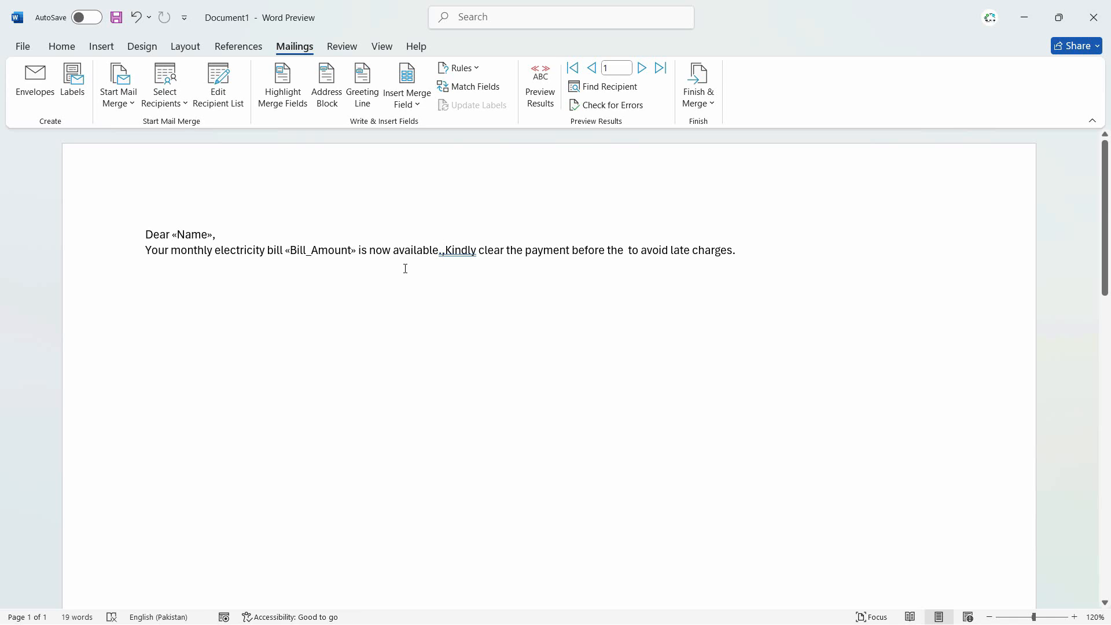
key(Delete)
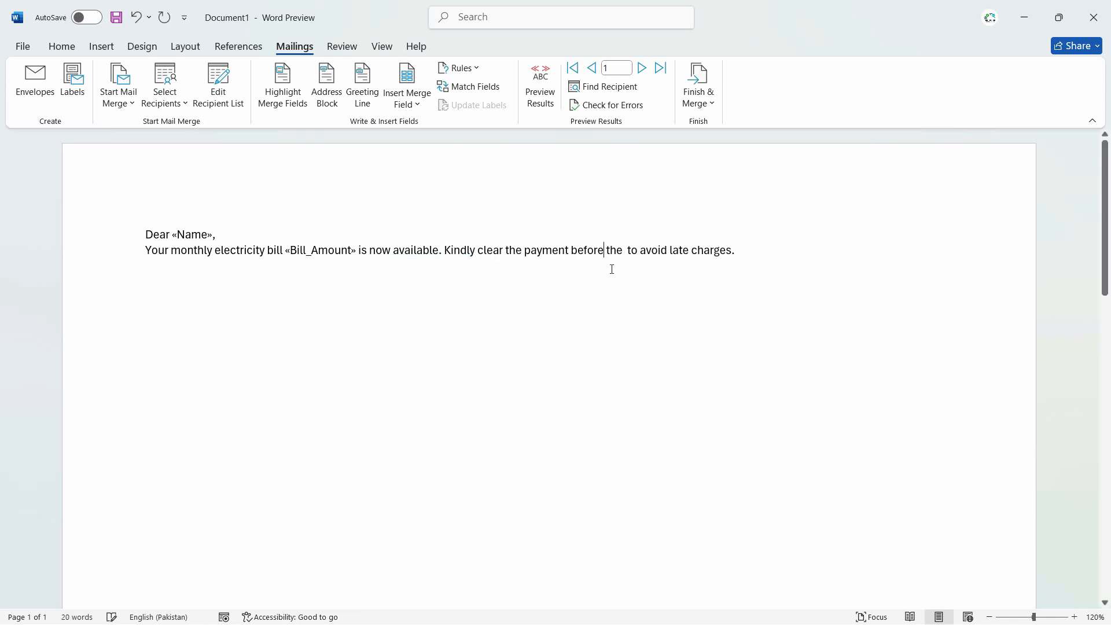
- Insert the Due_Date merge field after "payment before" in place of "the", leaving a single space before "to avoid late charges"
click(407, 101)
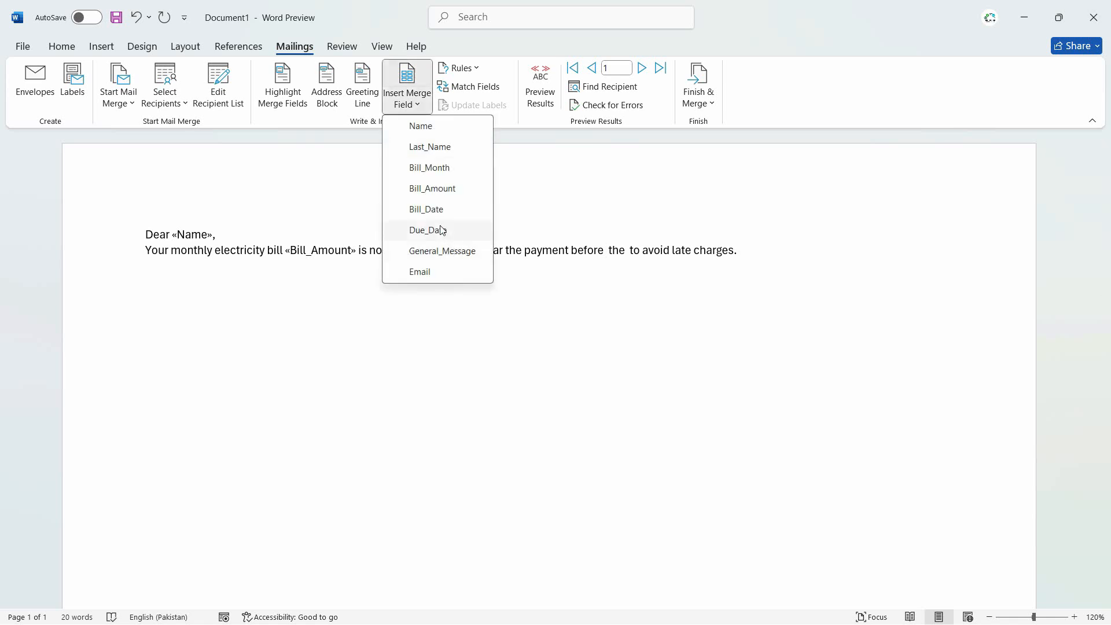
click(428, 231)
drag(669, 251, 686, 252)
key(Delete)
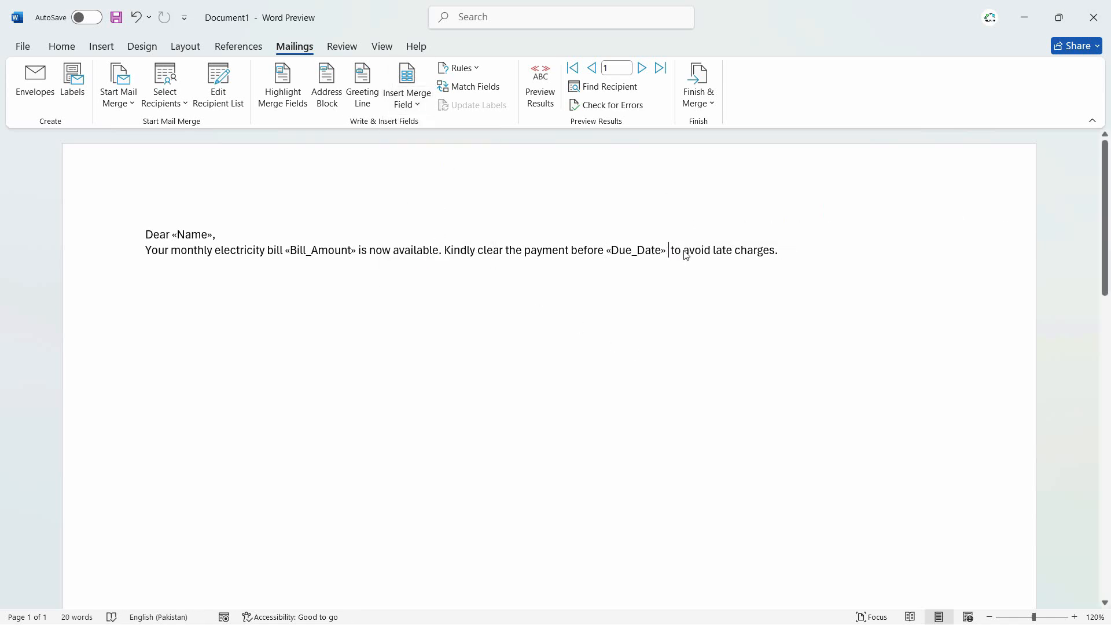
key(BackSpace)
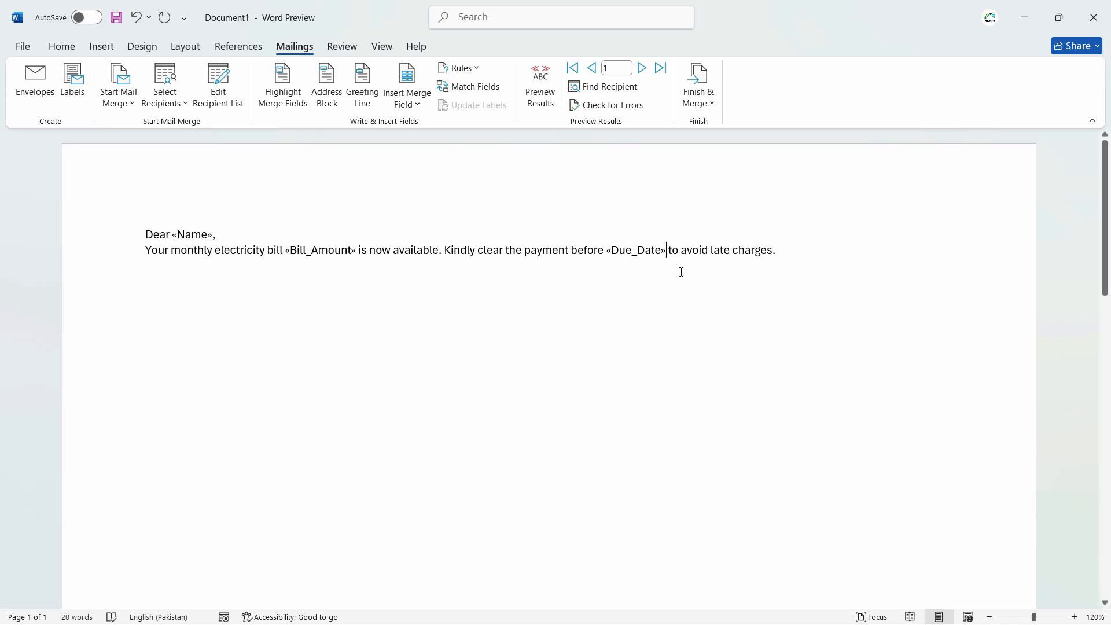
- Preview the merged message for recipient records 1 through 10 and return to the merge field view
click(537, 105)
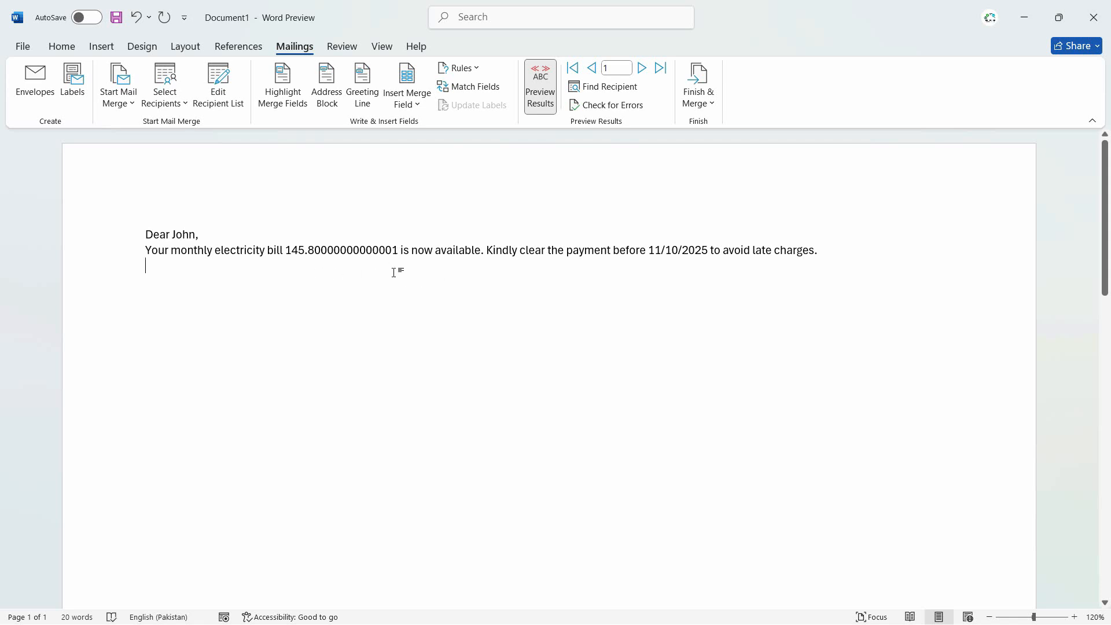
click(640, 74)
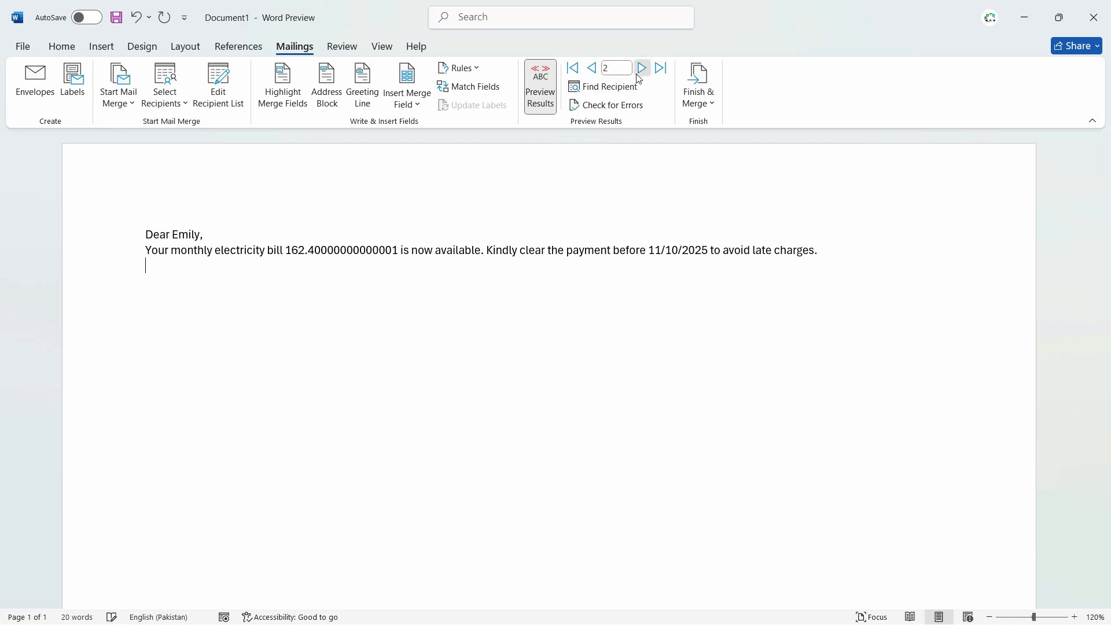
click(639, 74)
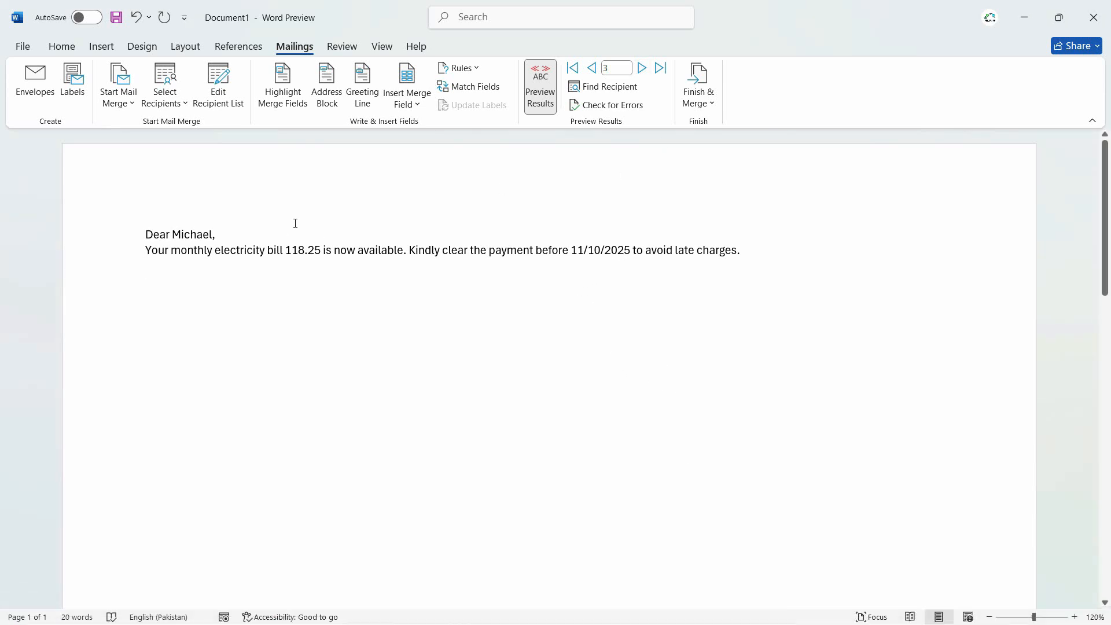
click(641, 73)
click(640, 73)
click(642, 73)
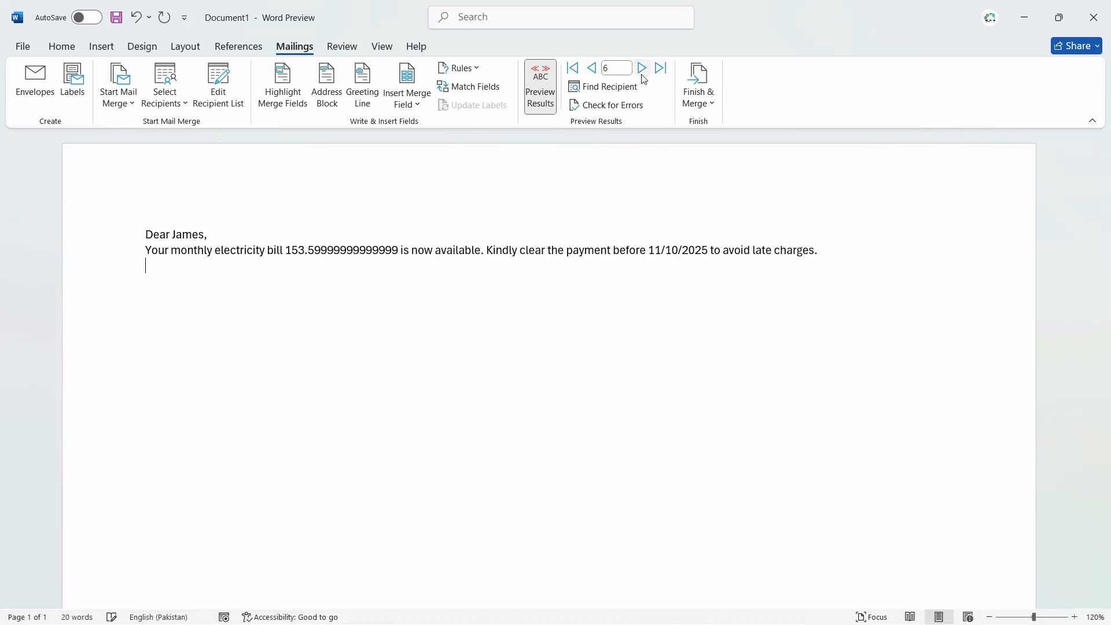
click(642, 72)
click(642, 73)
click(642, 72)
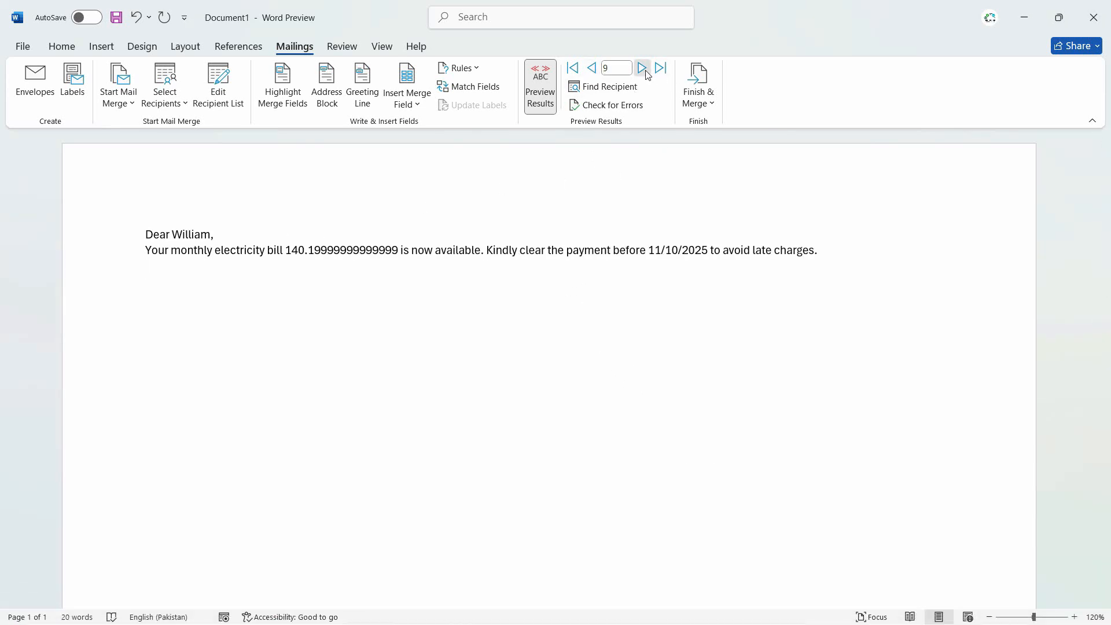
click(644, 70)
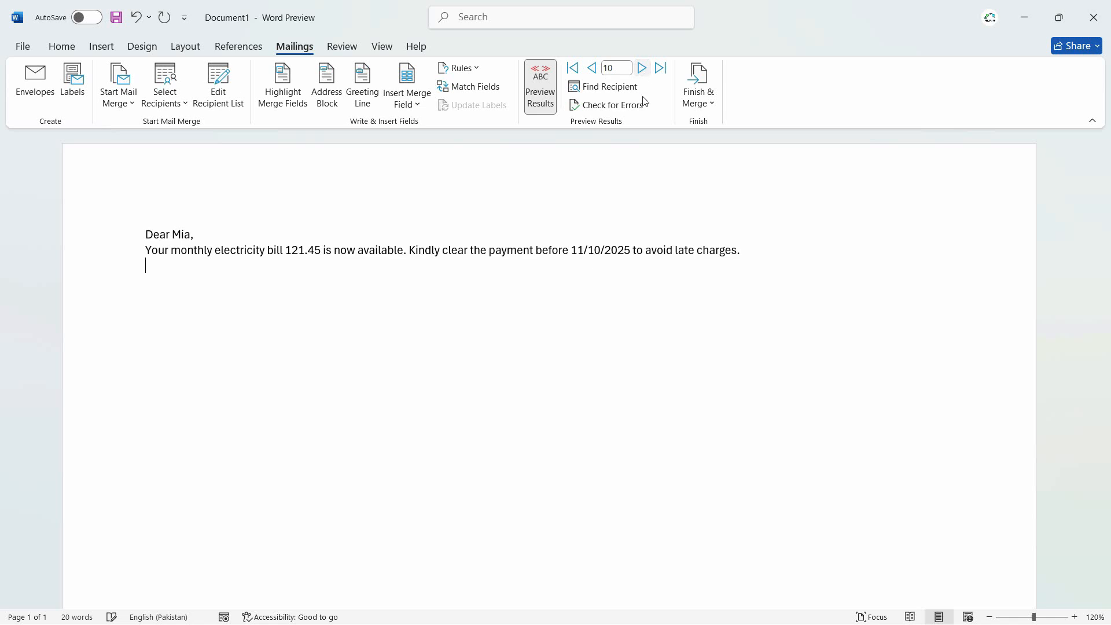
click(541, 93)
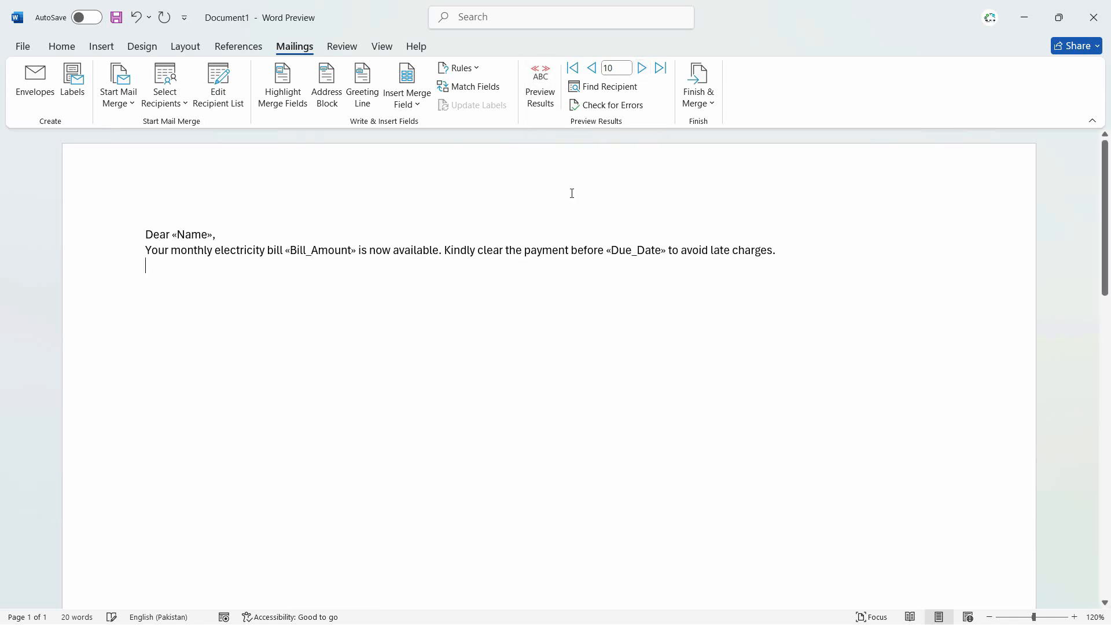
- Send the merge as HTML email to all records, using the Email field as recipient and the subject "Monthly Bill For December"
click(695, 100)
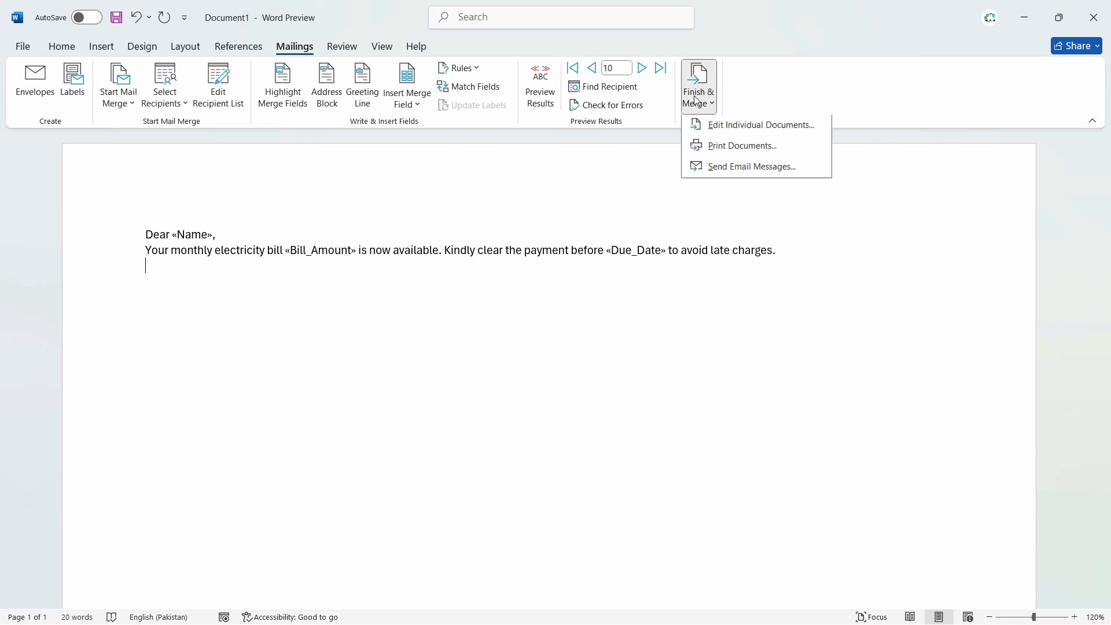
click(741, 173)
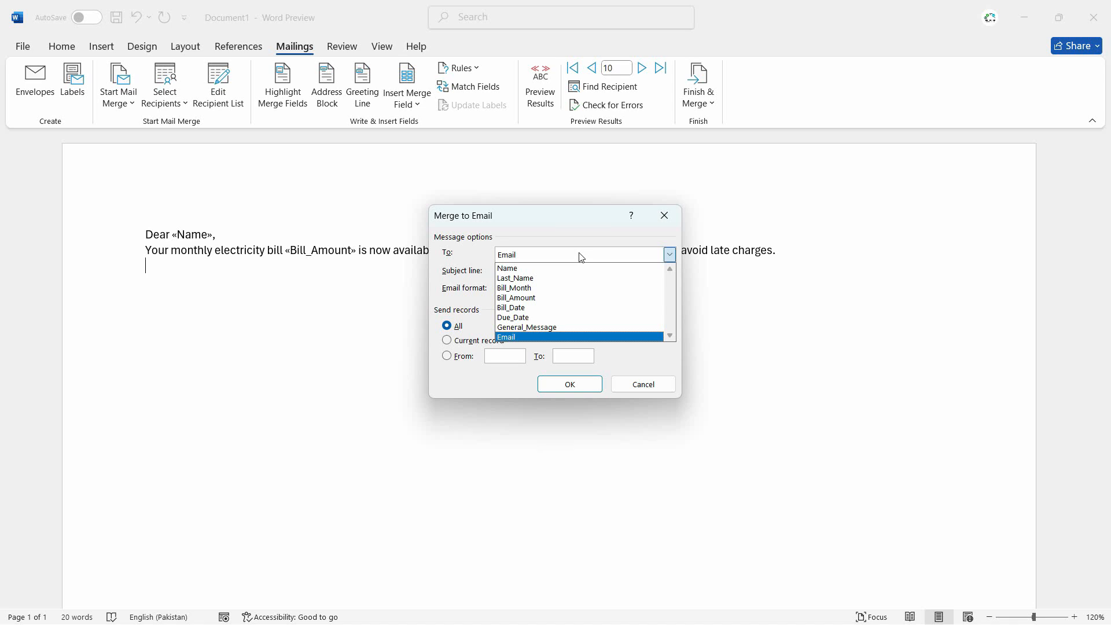
click(579, 337)
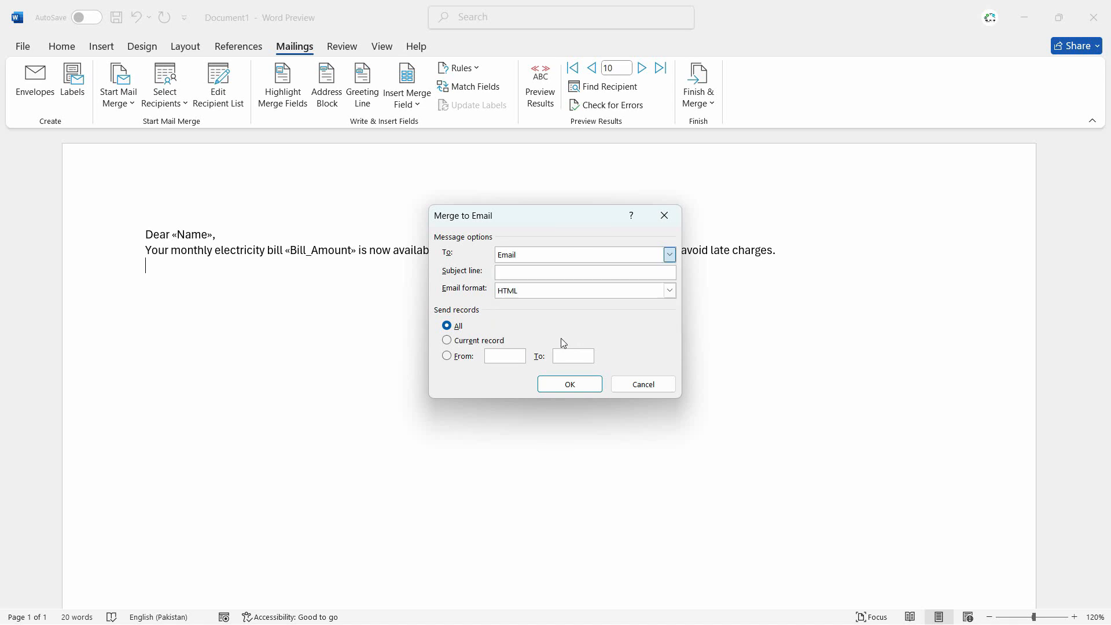
click(547, 273)
text(Mothl)
key(BackSpace)
key(BackSpace)
text(nthly Bill For December)
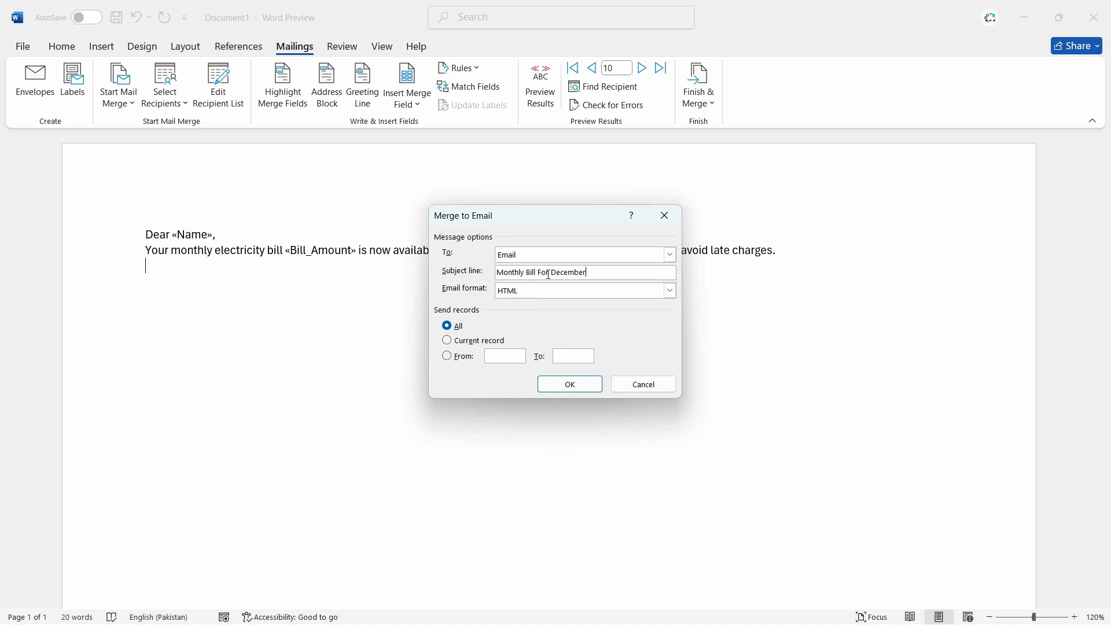
click(580, 384)
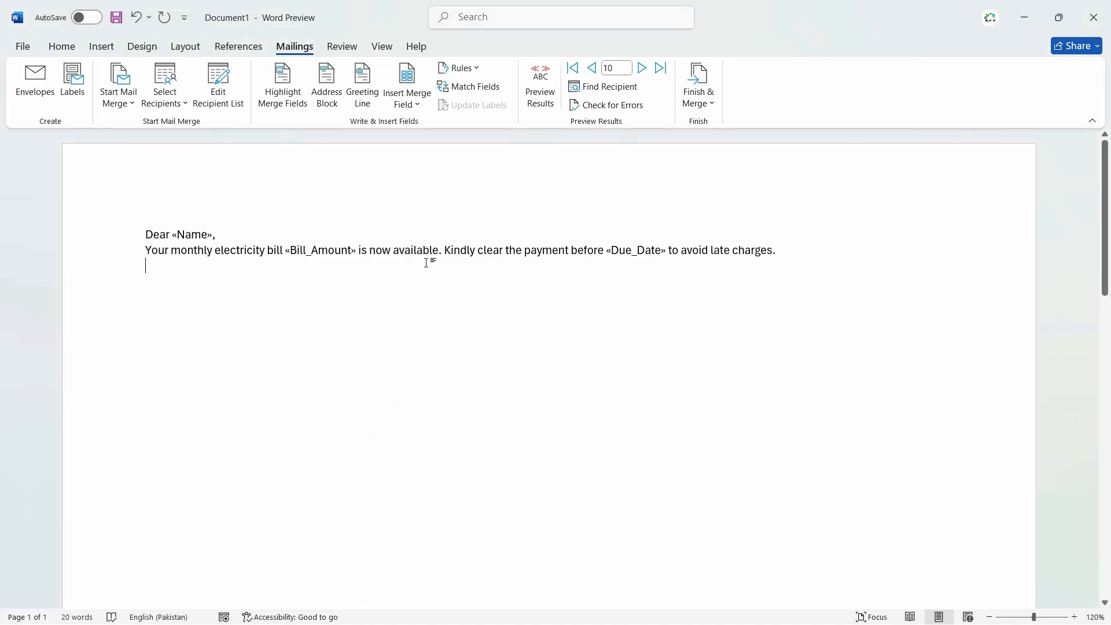
- Switch to Outlook, check the Outbox, and send and receive all folders from the Inbox
click(773, 619)
click(75, 468)
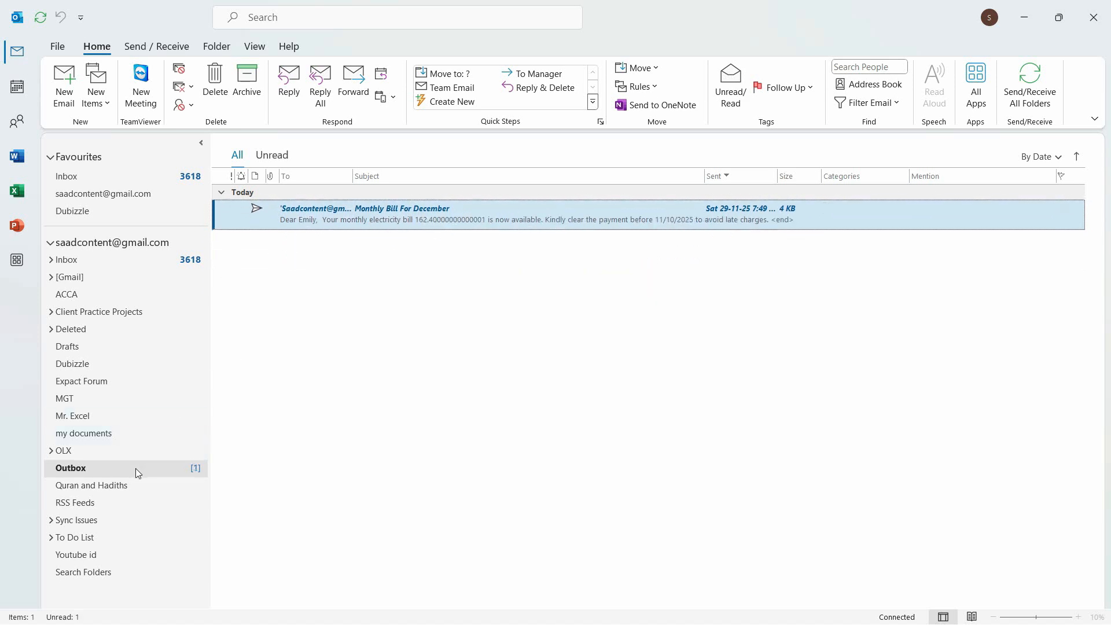
click(128, 261)
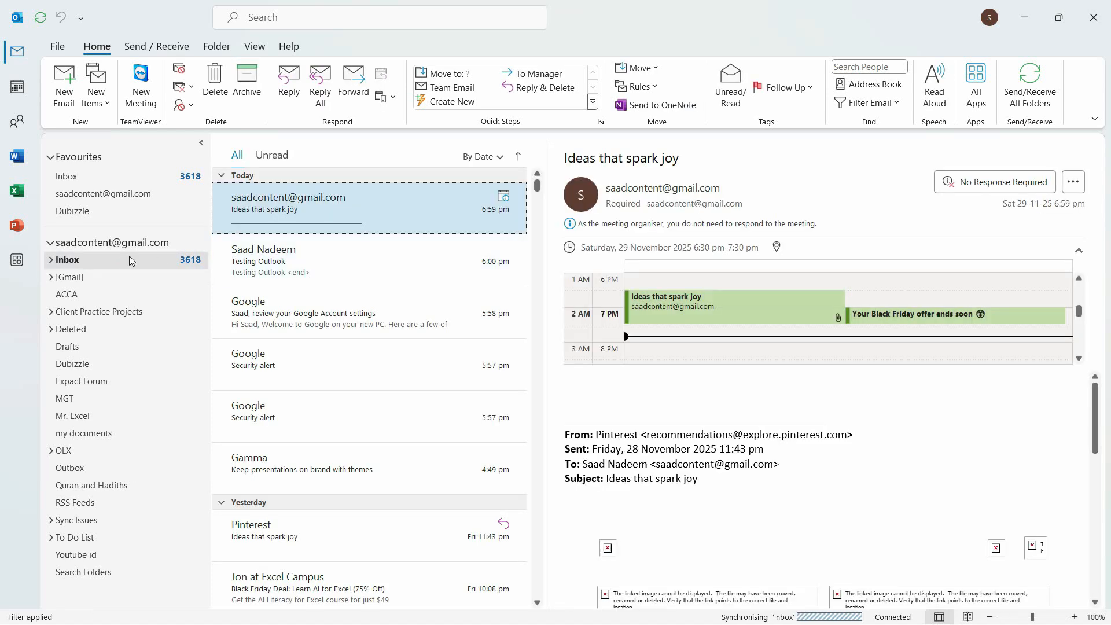
click(1031, 93)
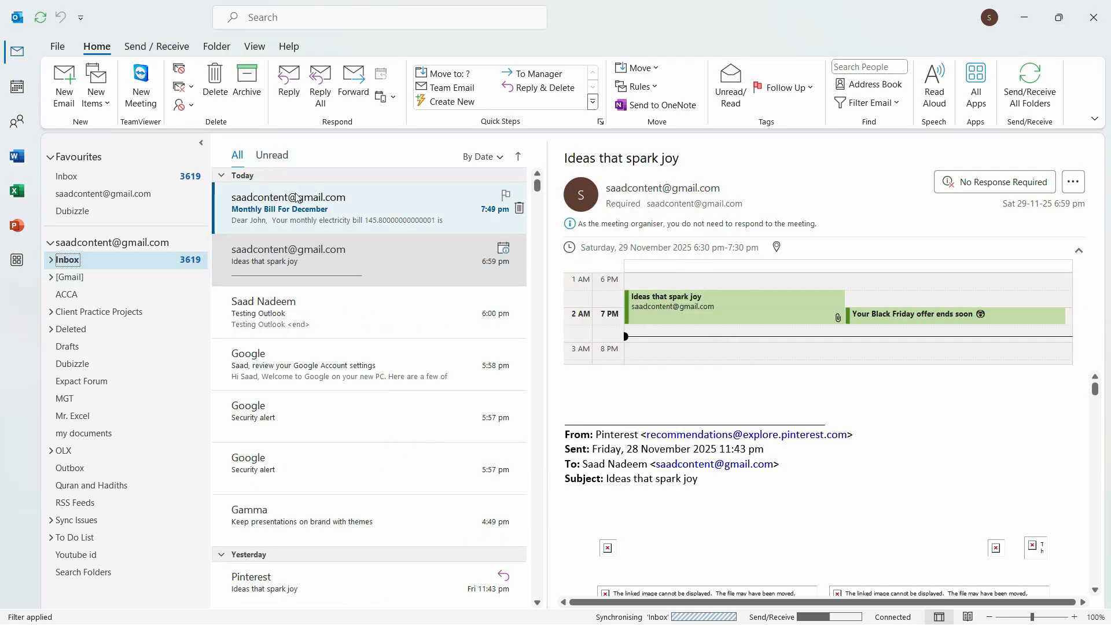
- Open several of the "Monthly Bill For December" emails in the Inbox to examine each greeting, bill amount and due date
click(333, 272)
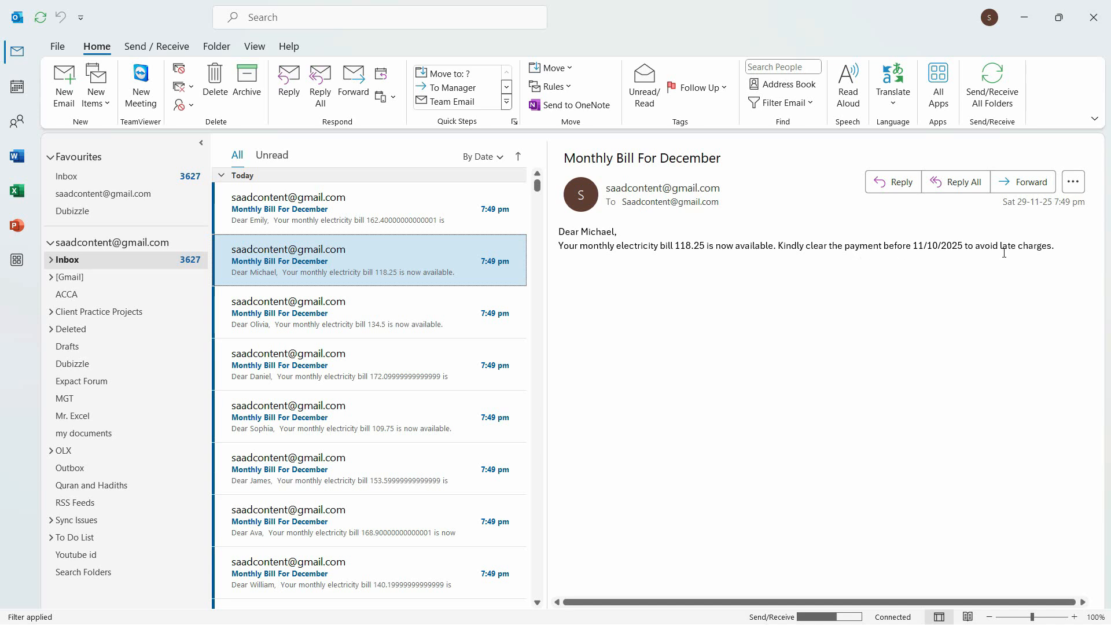
click(317, 319)
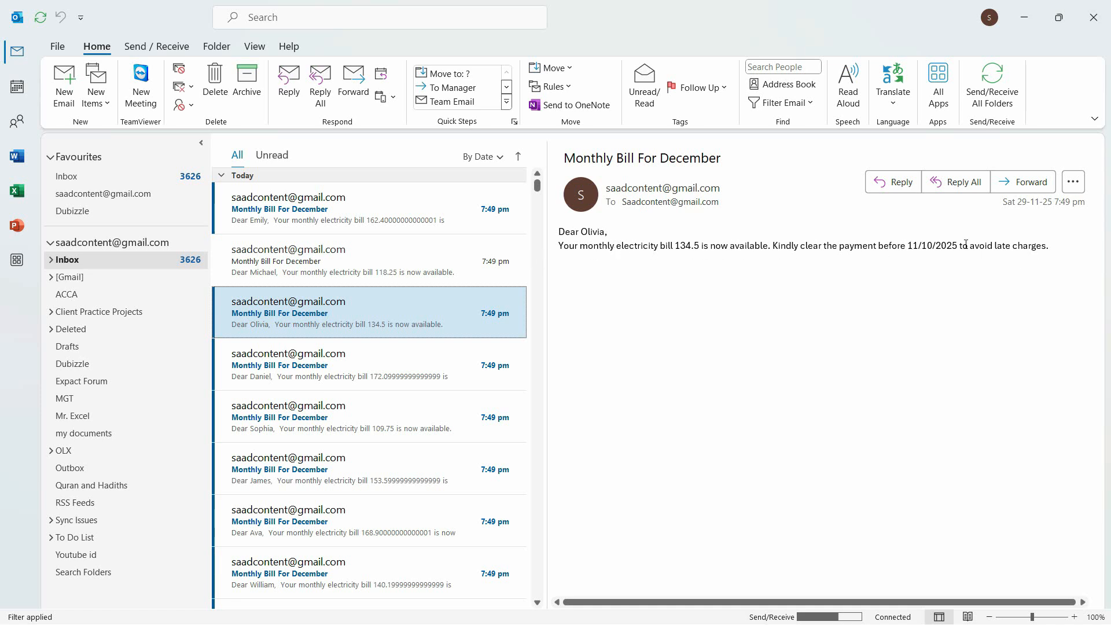
click(290, 373)
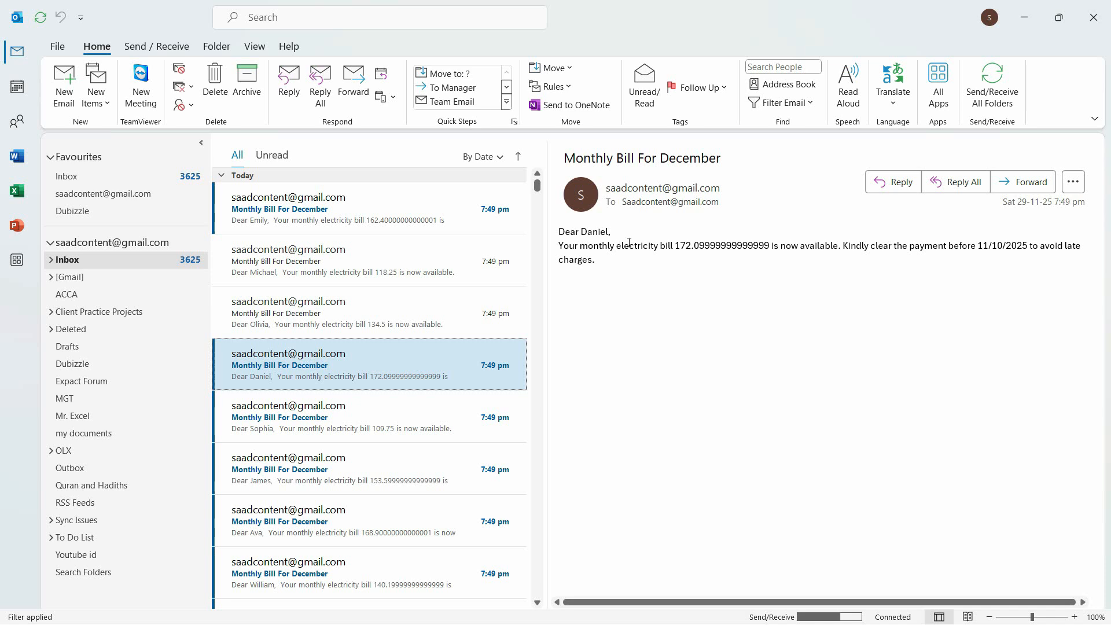
click(376, 418)
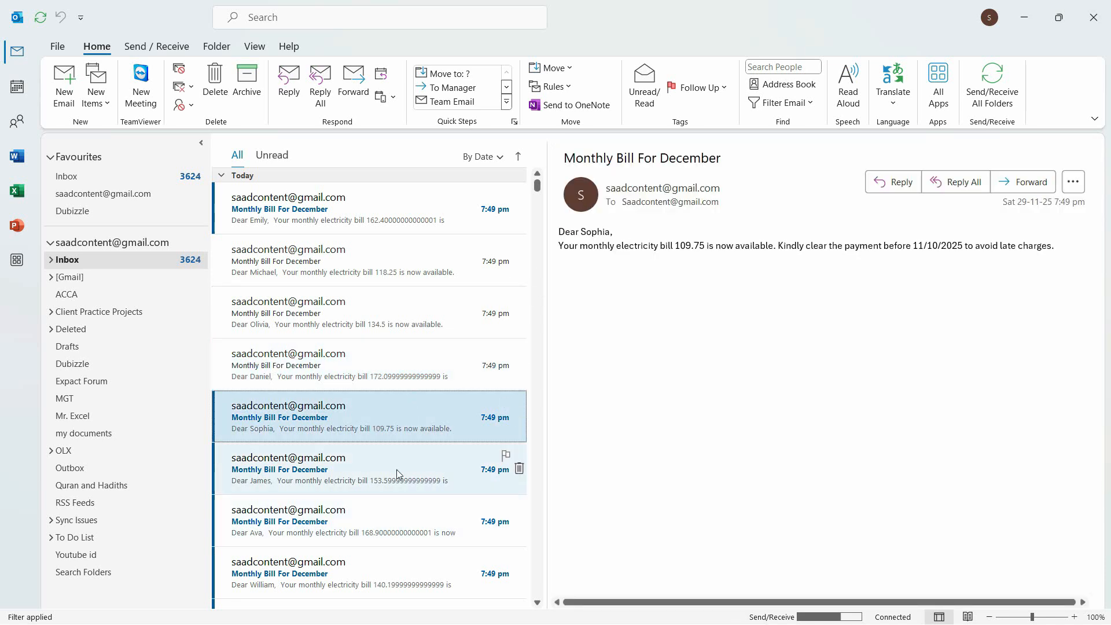
click(454, 462)
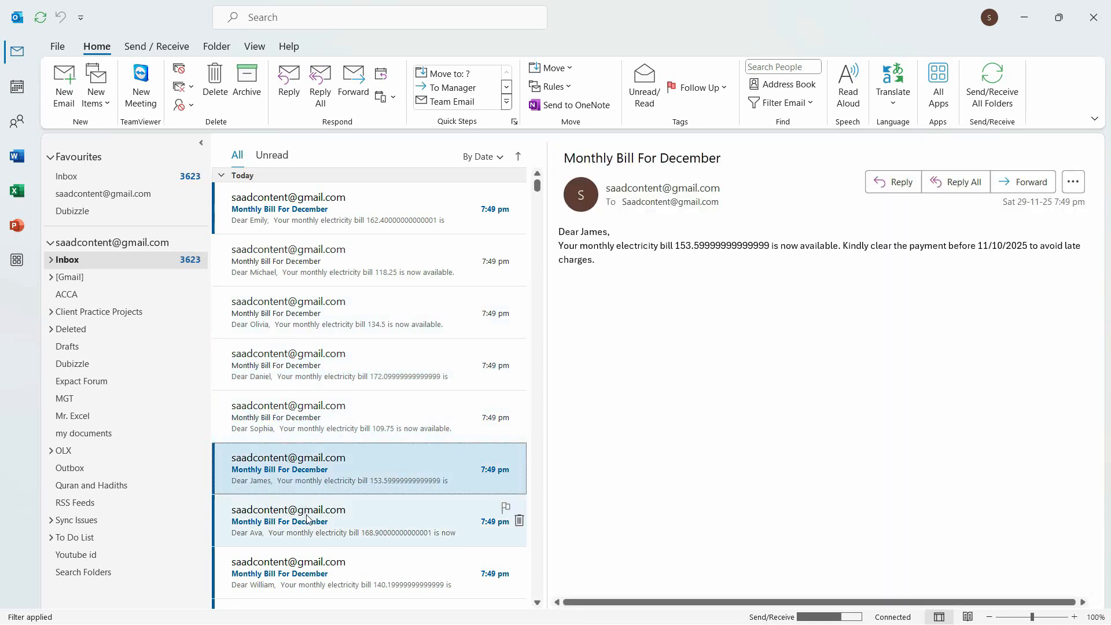
click(309, 514)
key(Home)
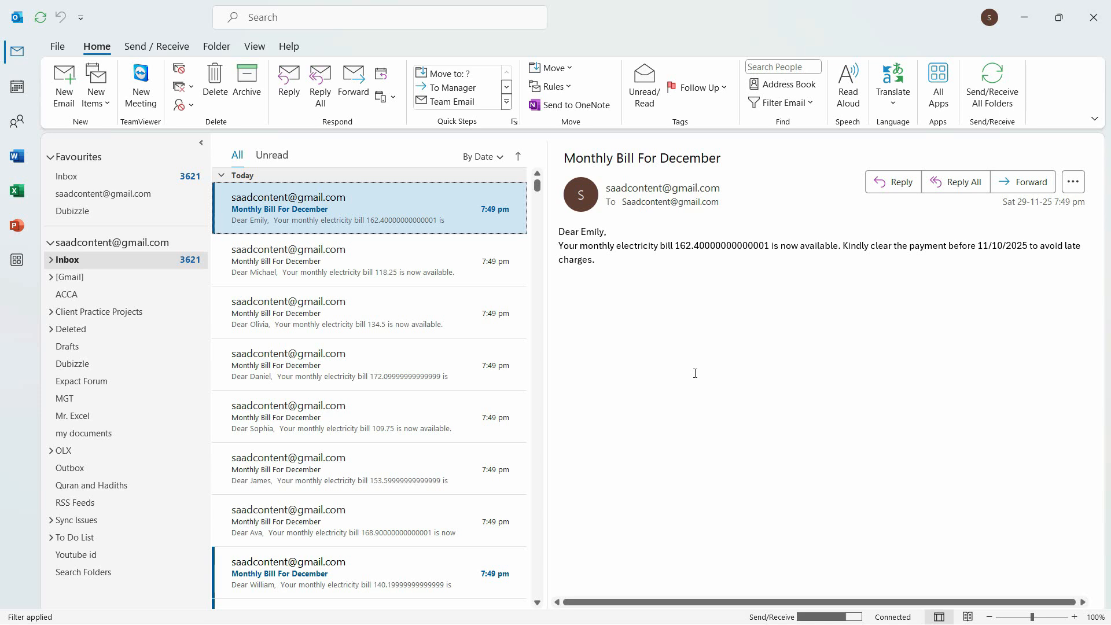
- Return to the Word mail merge document and look over the Finish & Merge output options
click(1025, 17)
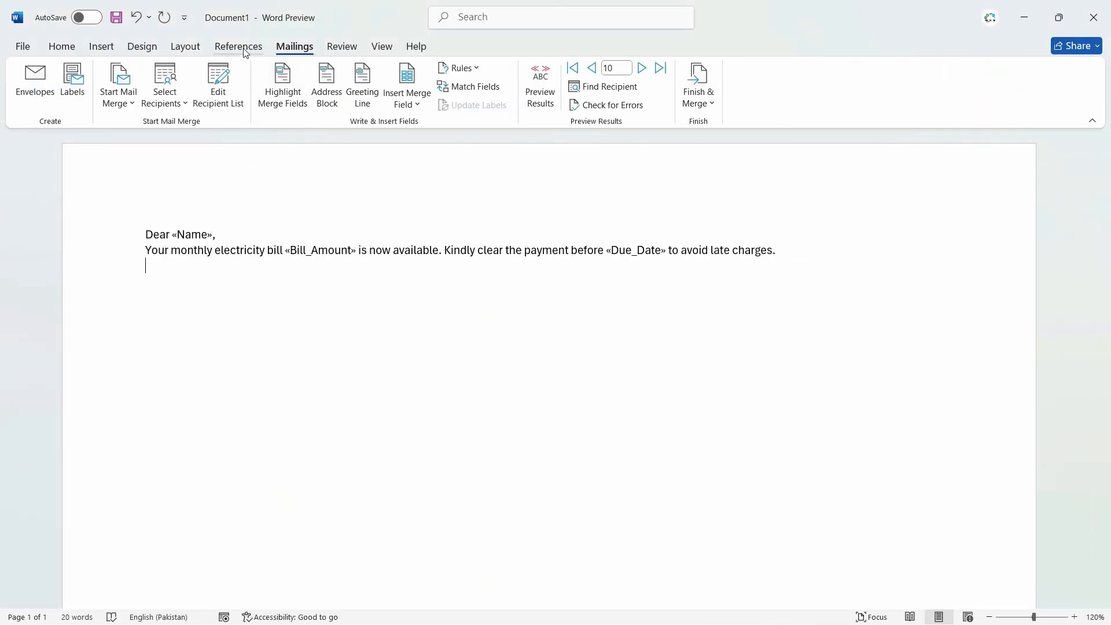
click(698, 103)
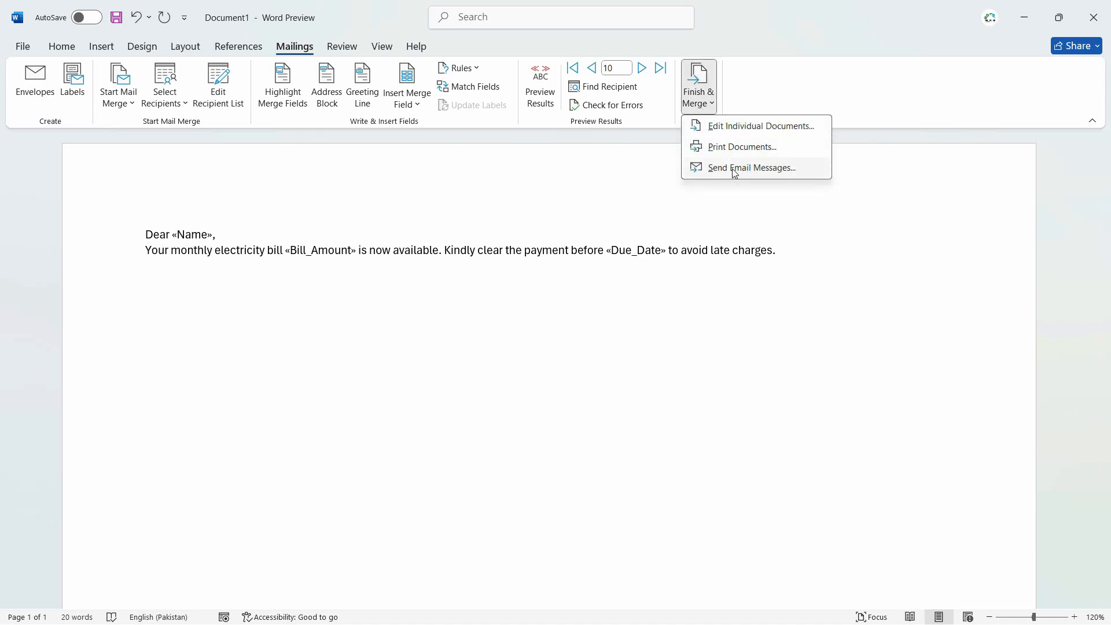
click(654, 327)
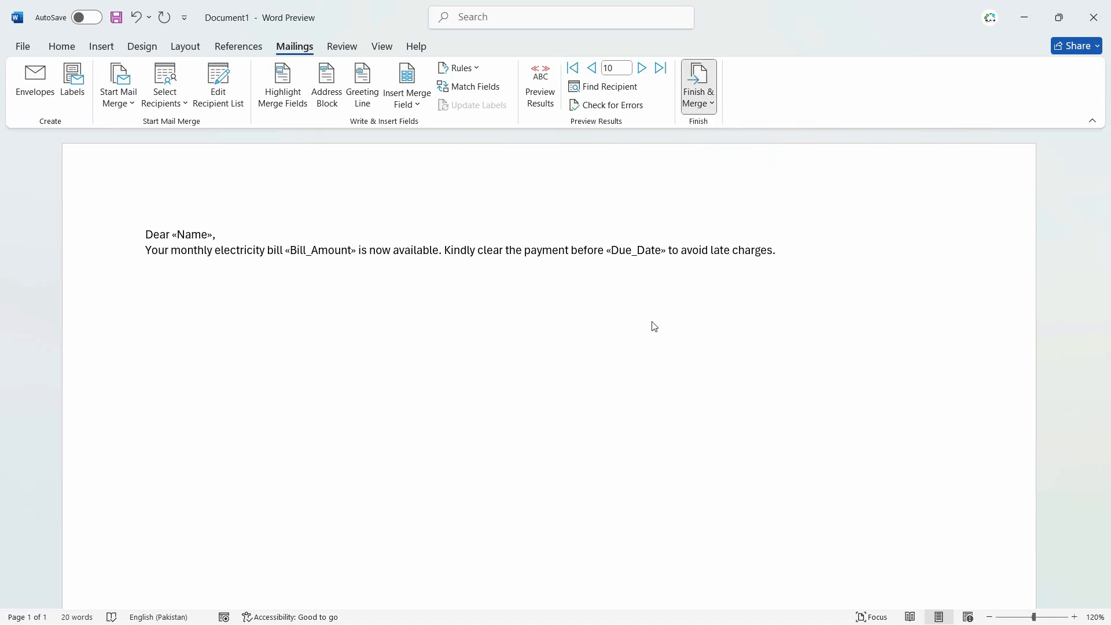